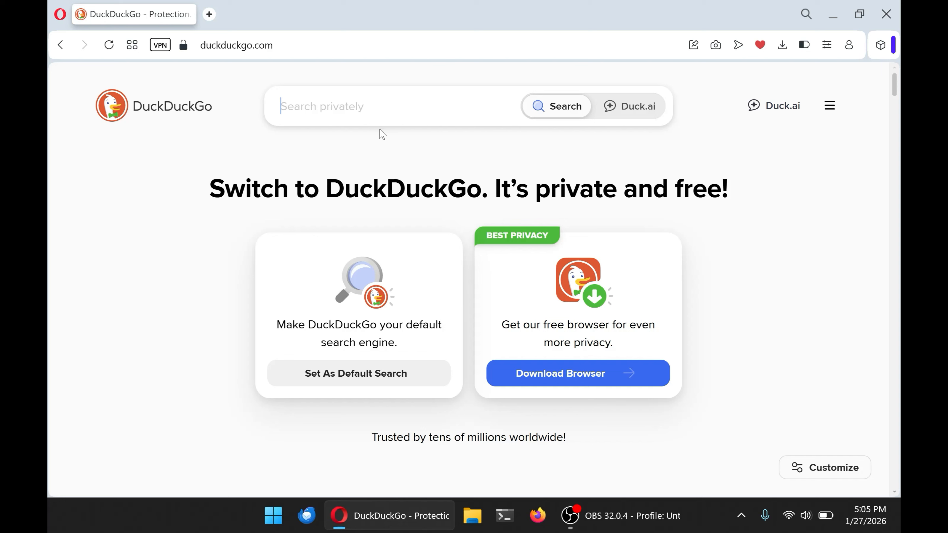
- Search the web for "stereophoto maker" and download StereoPhoto Maker Pro (64bit) Ver6.33 from the StereoPhoto Maker (English) page
text(ste)
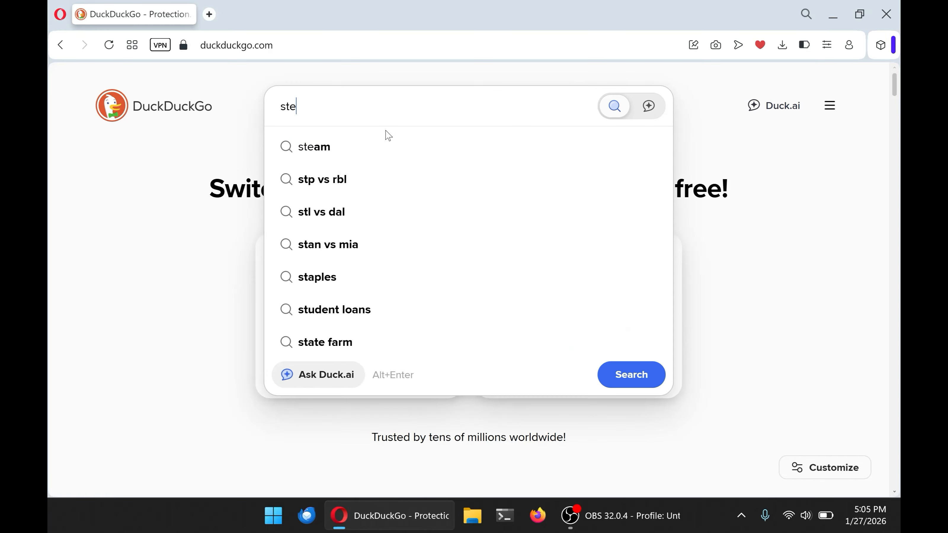
text(reop)
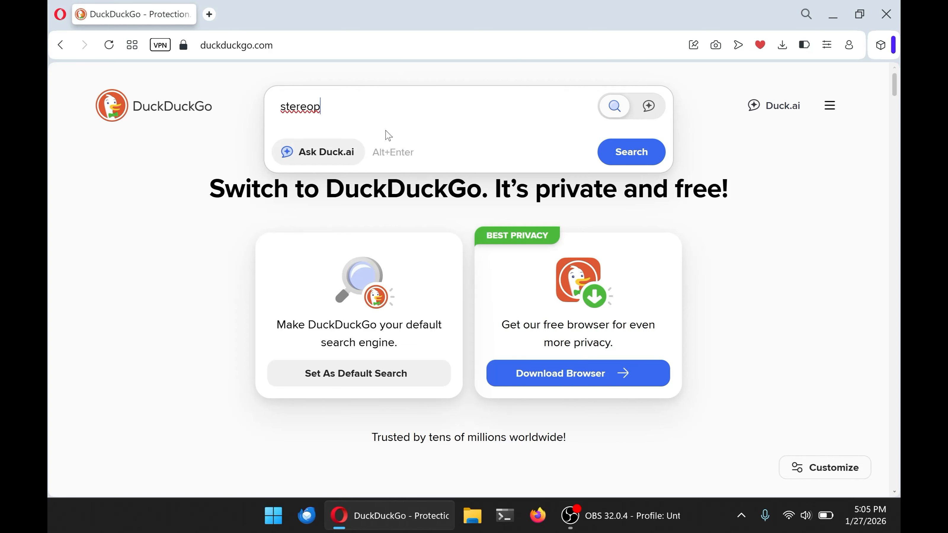
text(hoto maker)
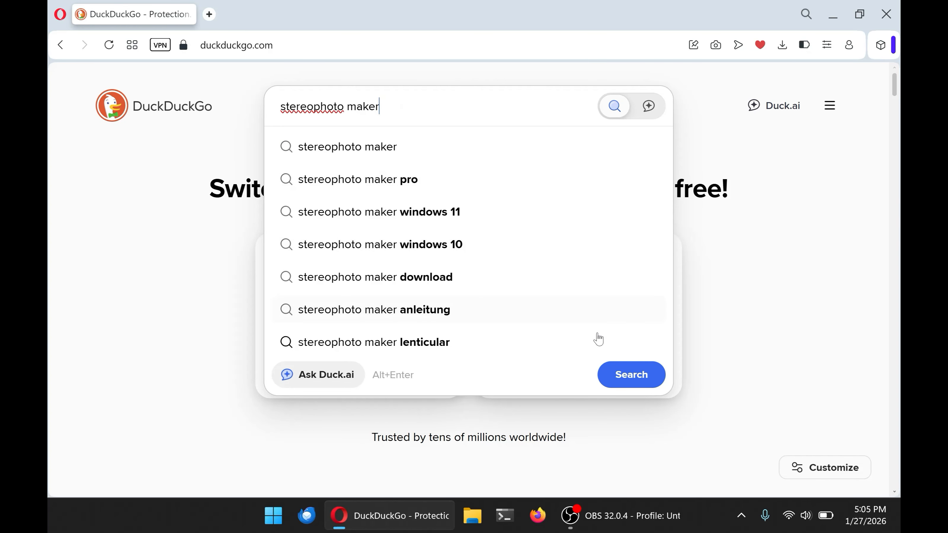
click(629, 373)
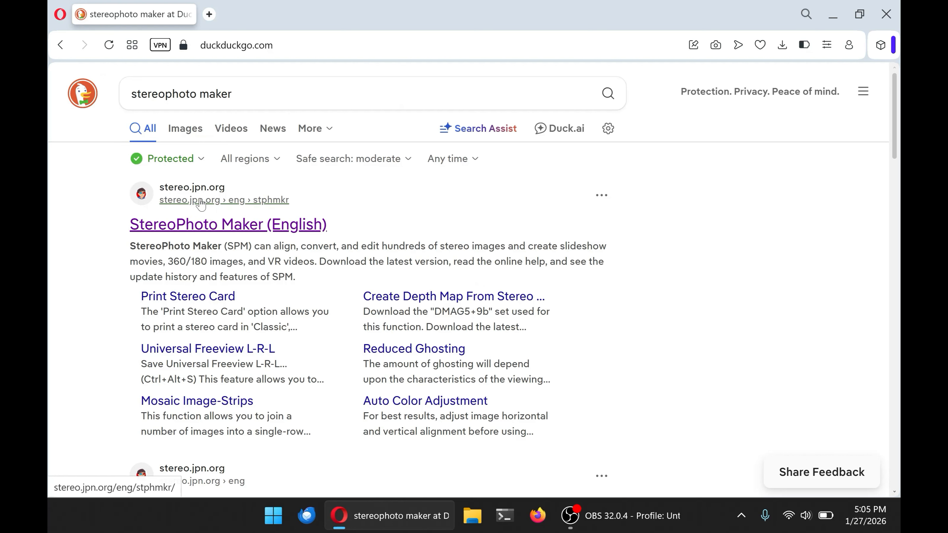
click(244, 226)
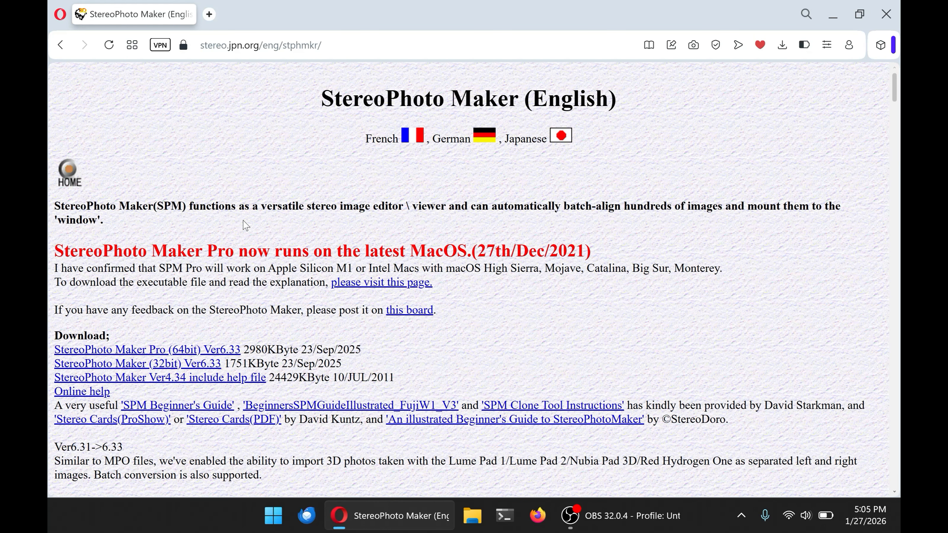
click(142, 350)
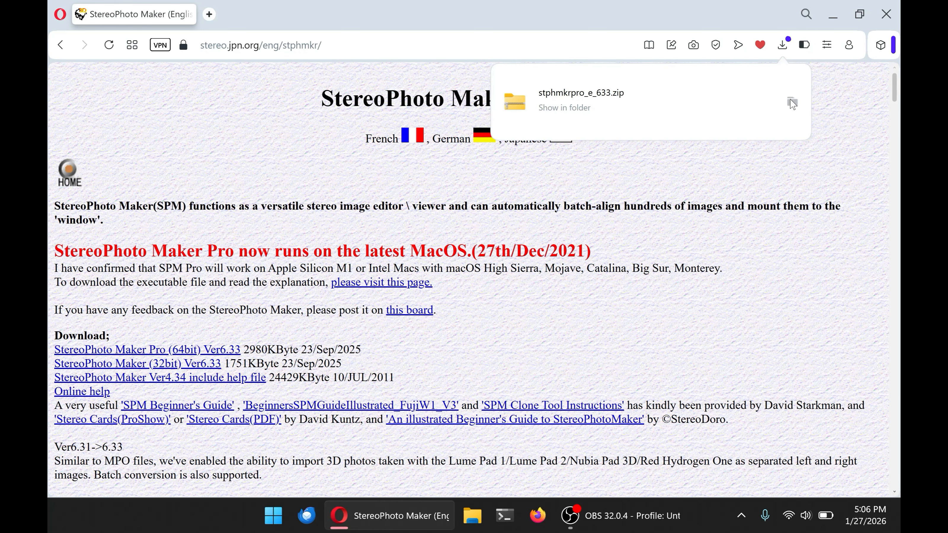
- Move the downloaded stphmkrpro_e_633 zip from Downloads to Windows (C:), replacing the existing file and granting administrator permission
click(792, 103)
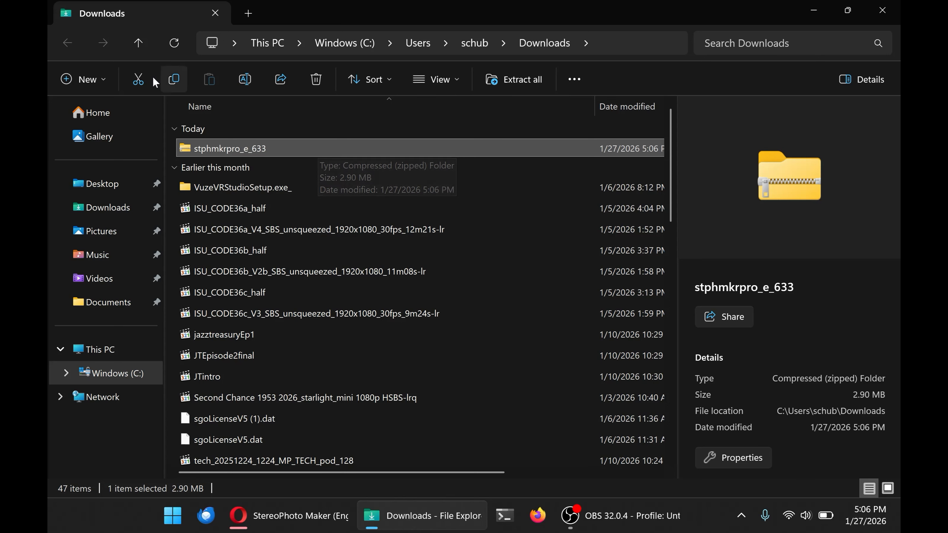
click(139, 80)
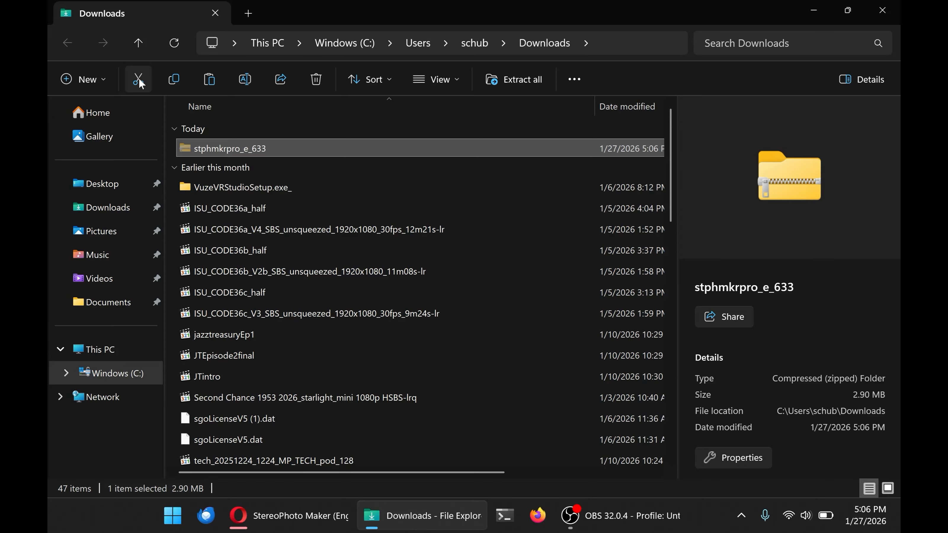
click(338, 42)
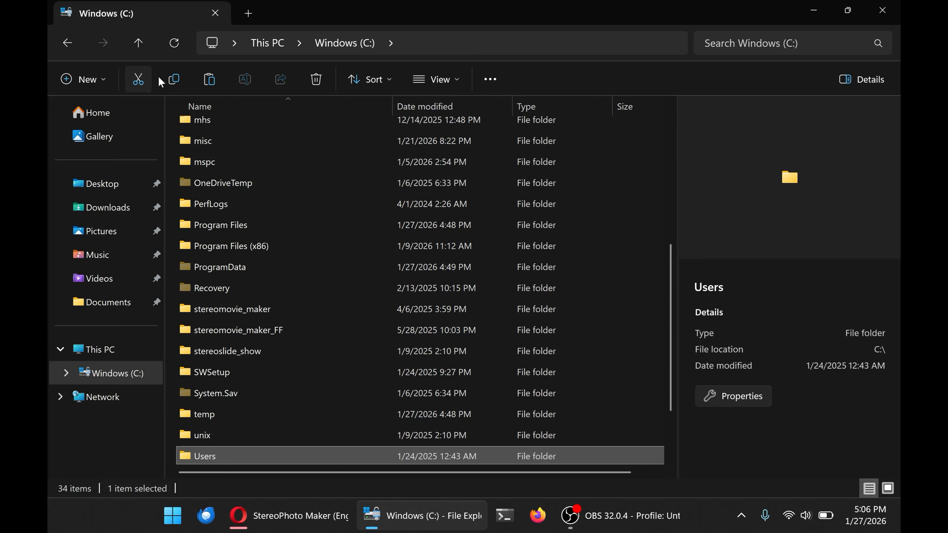
click(209, 81)
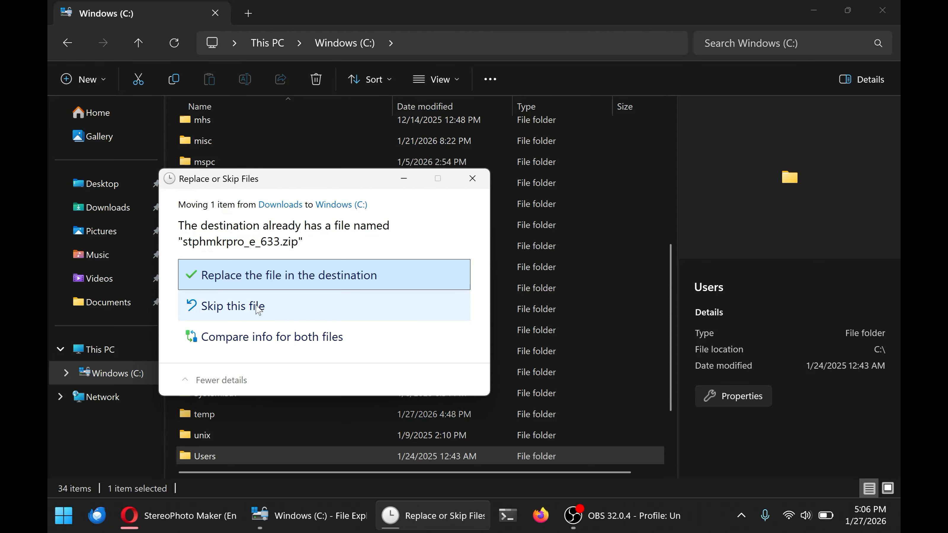
click(264, 286)
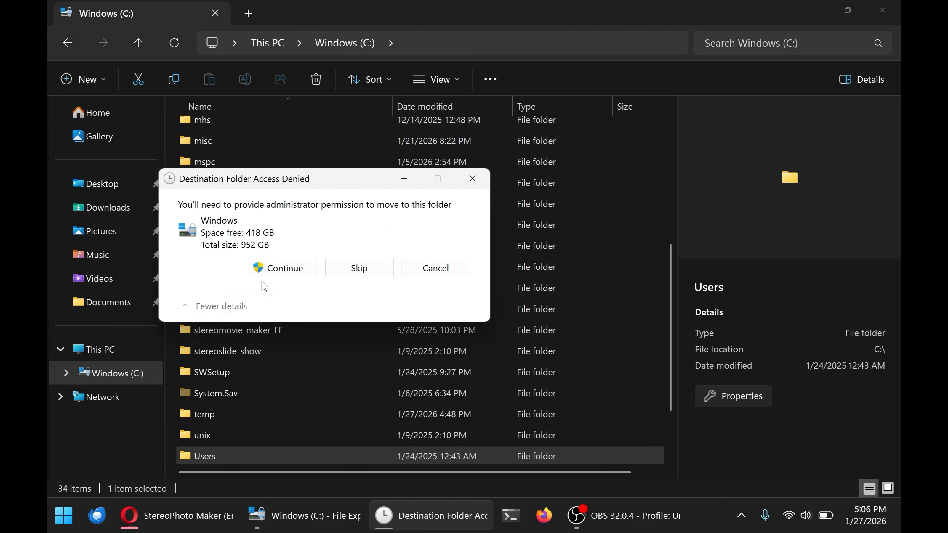
click(282, 269)
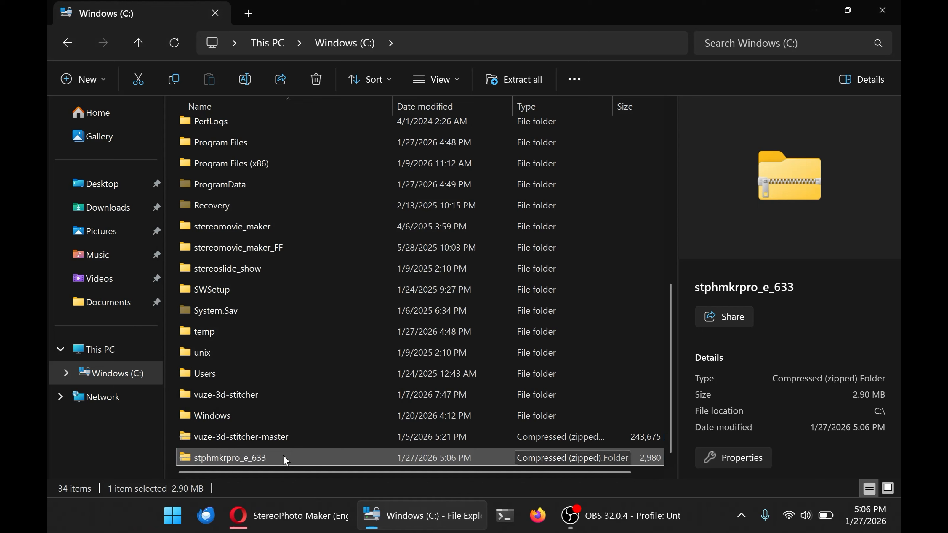
- Extract the stphmkrpro_e_633 zip on the C: drive into the folder C:\stereophoto_maker
click(252, 458)
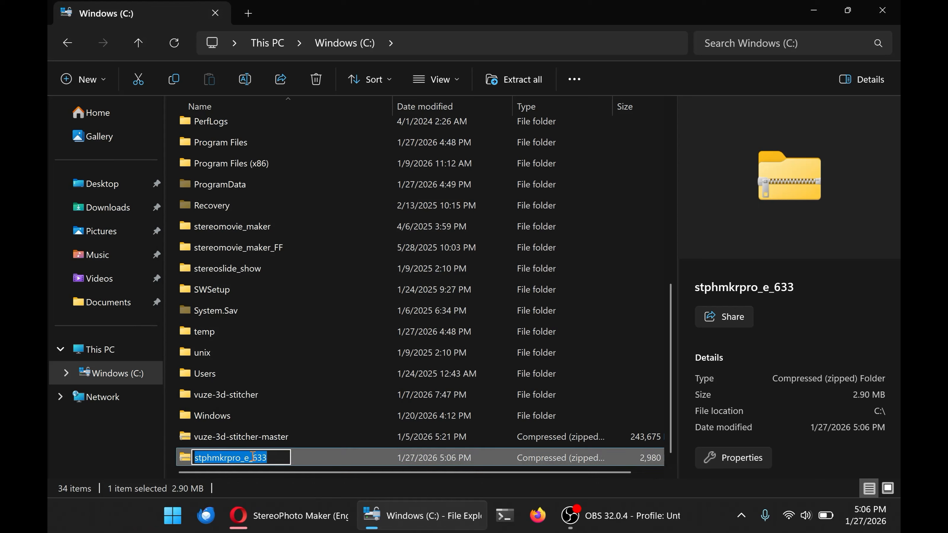
click(184, 459)
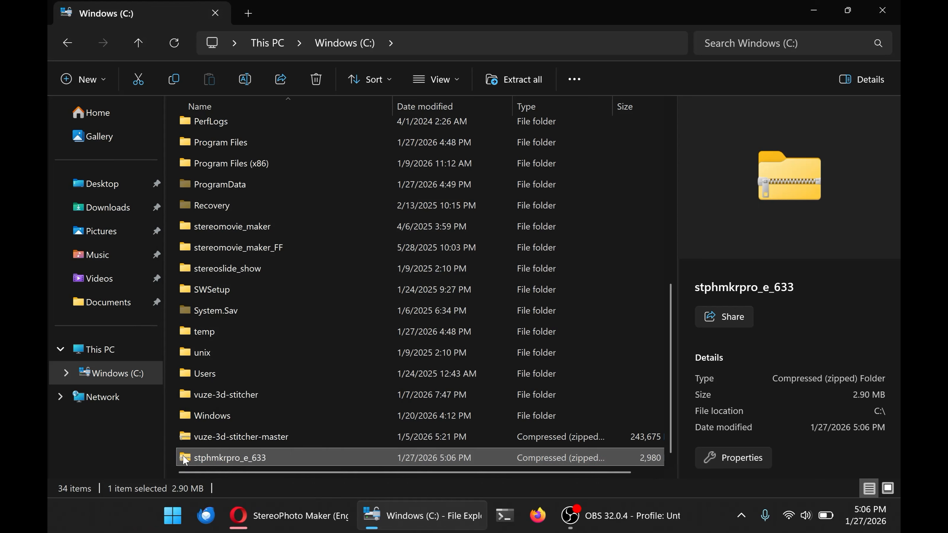
right_click(184, 459)
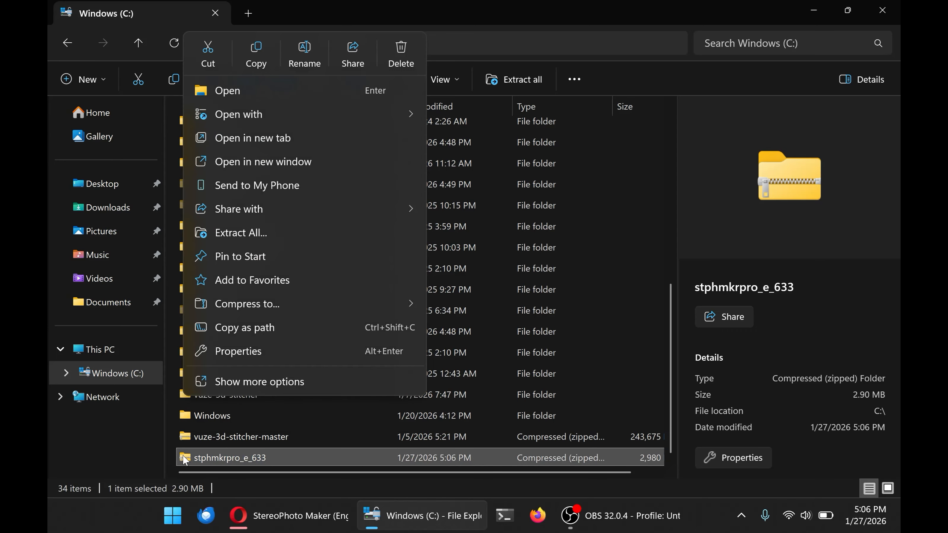
click(244, 233)
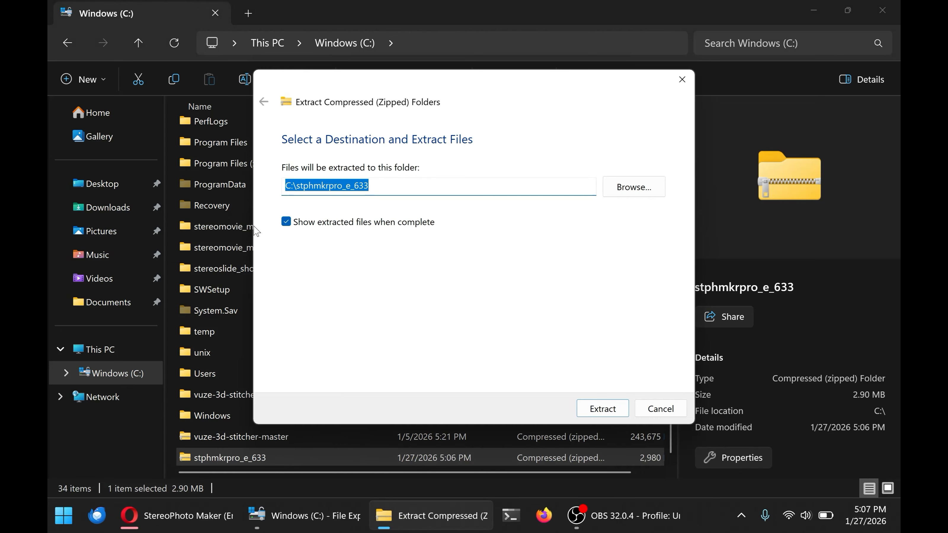
click(420, 185)
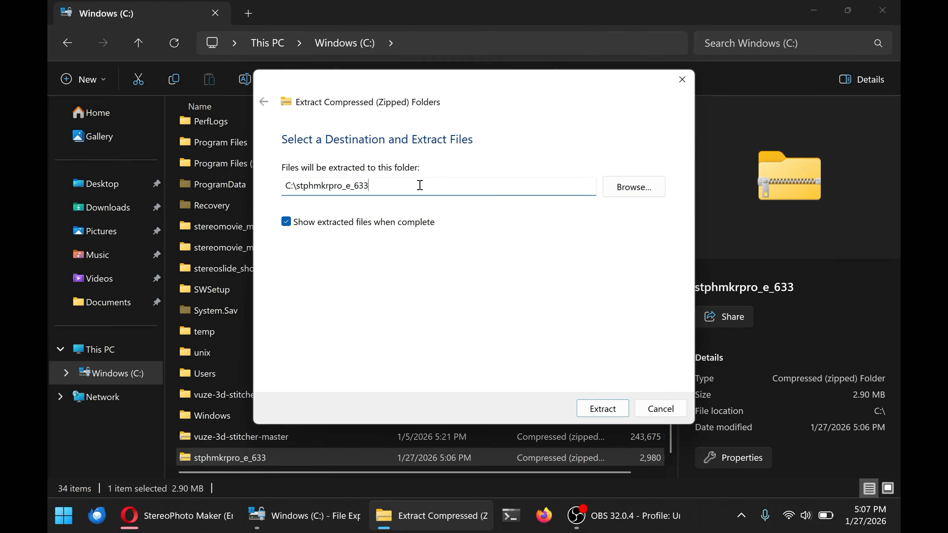
key(BackSpace)
key(BackSpace)
key(BackSpace)
key(BackSpace)
key(BackSpace)
key(BackSpace)
key(BackSpace)
key(BackSpace)
key(BackSpace)
key(BackSpace)
key(BackSpace)
key(BackSpace)
key(BackSpace)
key(BackSpace)
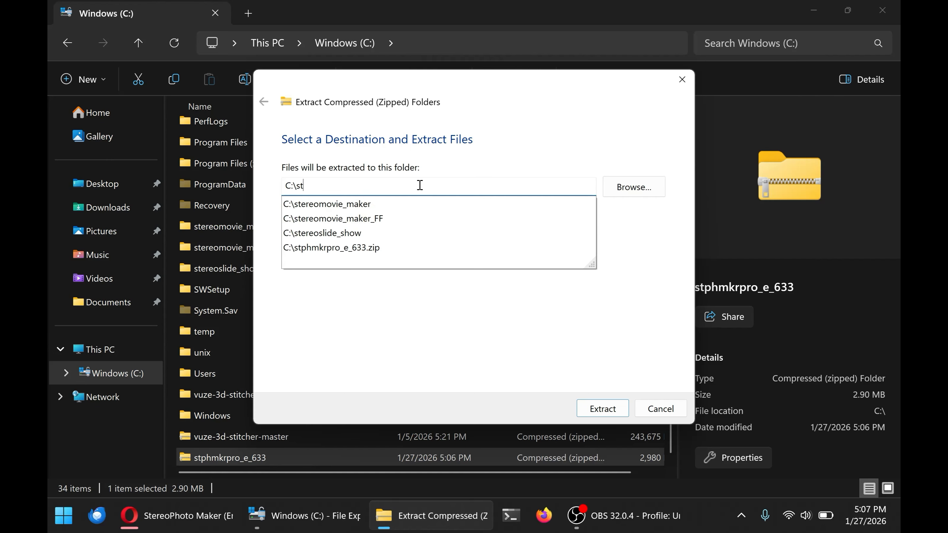
text(ere)
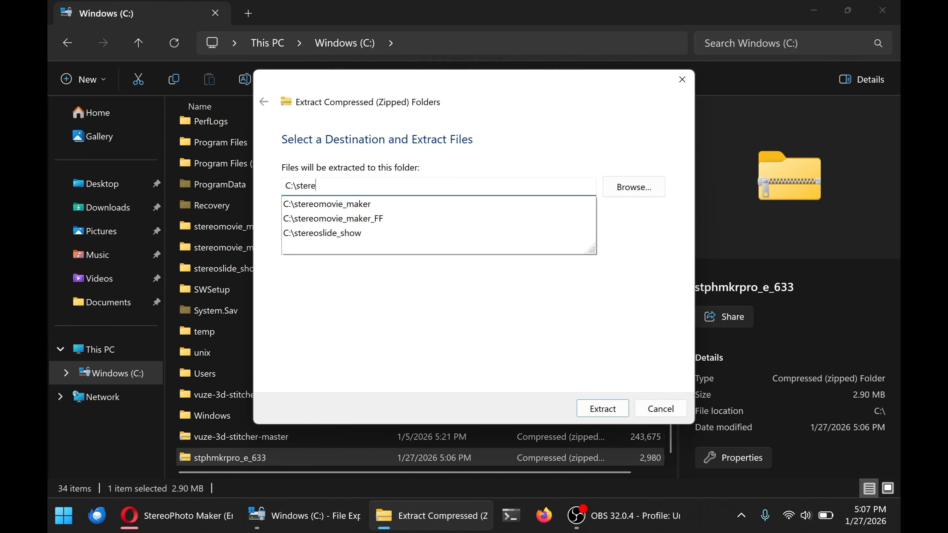
text(ophoto_maker)
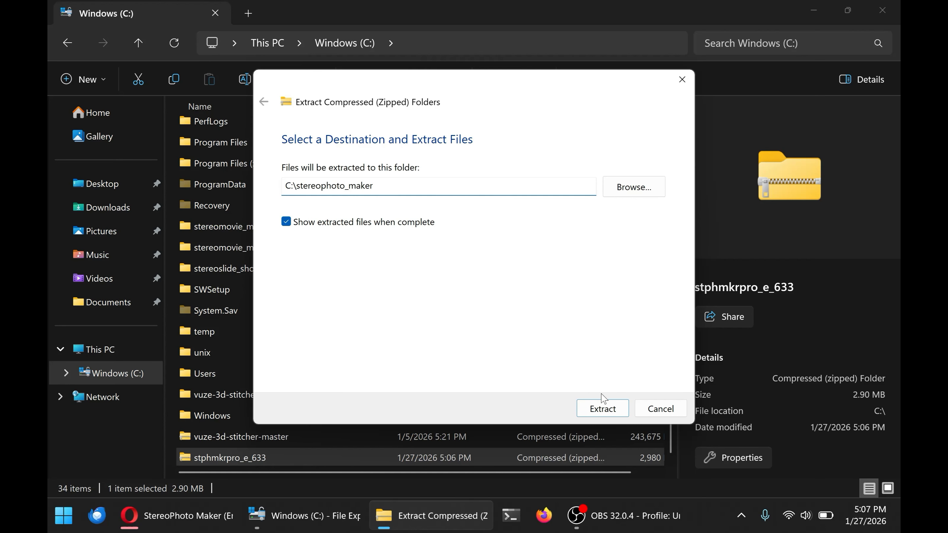
click(598, 409)
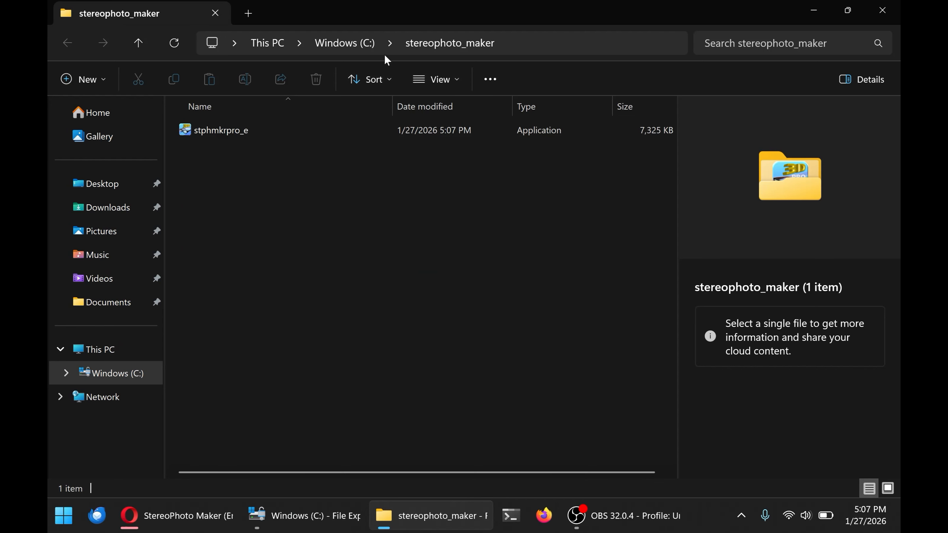
- Start stphmkrpro_e from the extracted folder, allow it to run despite the SmartScreen block, and close the program
click(256, 131)
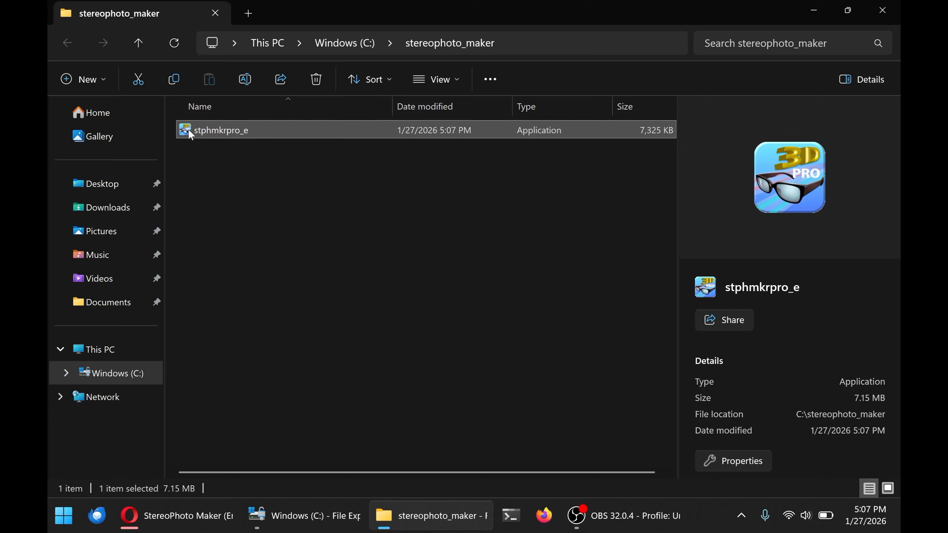
mouse_move(186, 132)
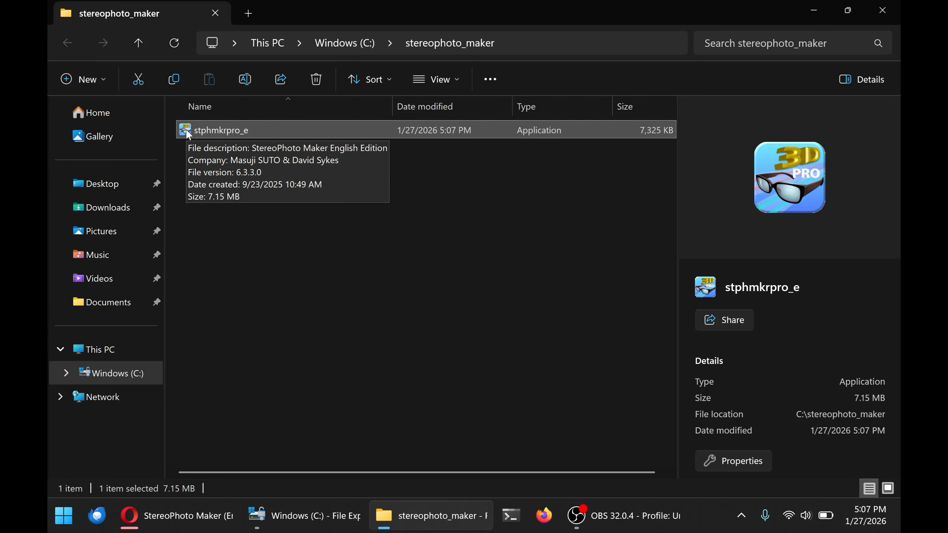
double_click(186, 129)
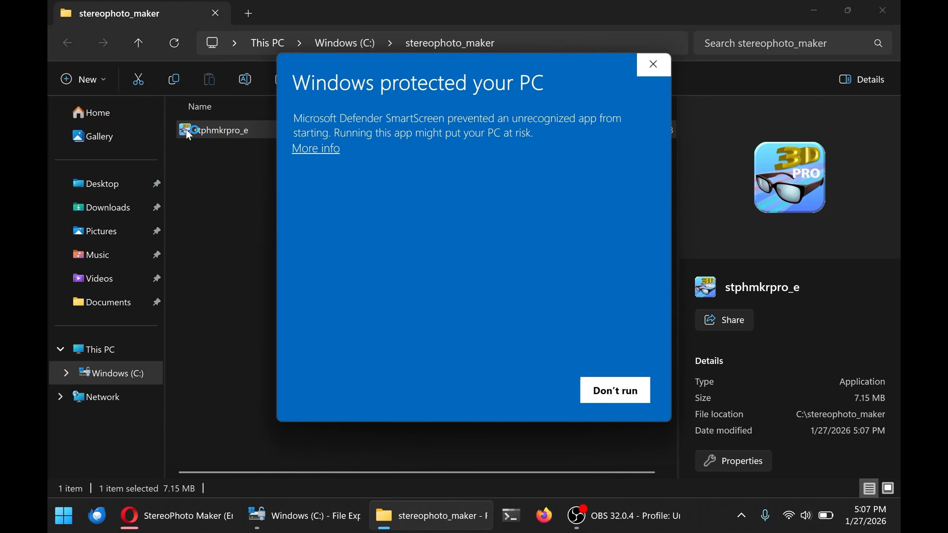
click(330, 151)
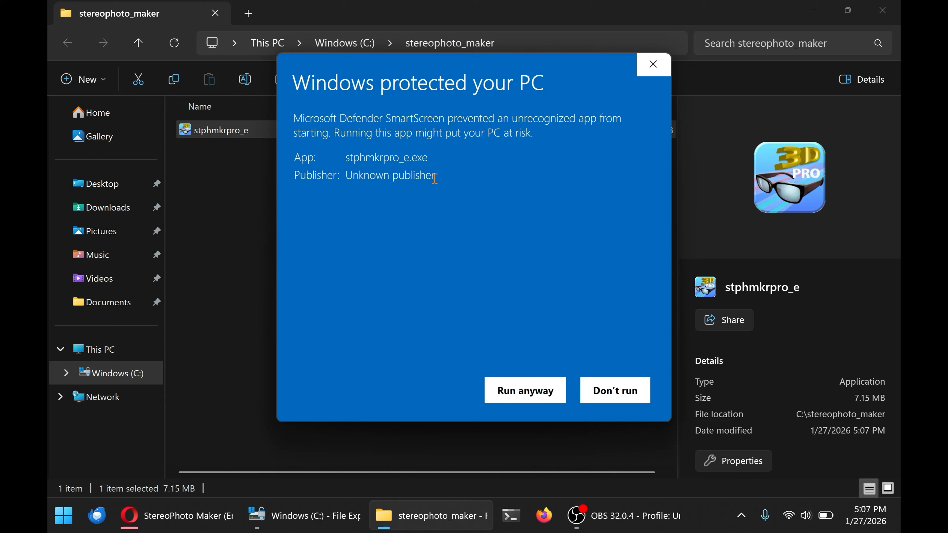
click(517, 395)
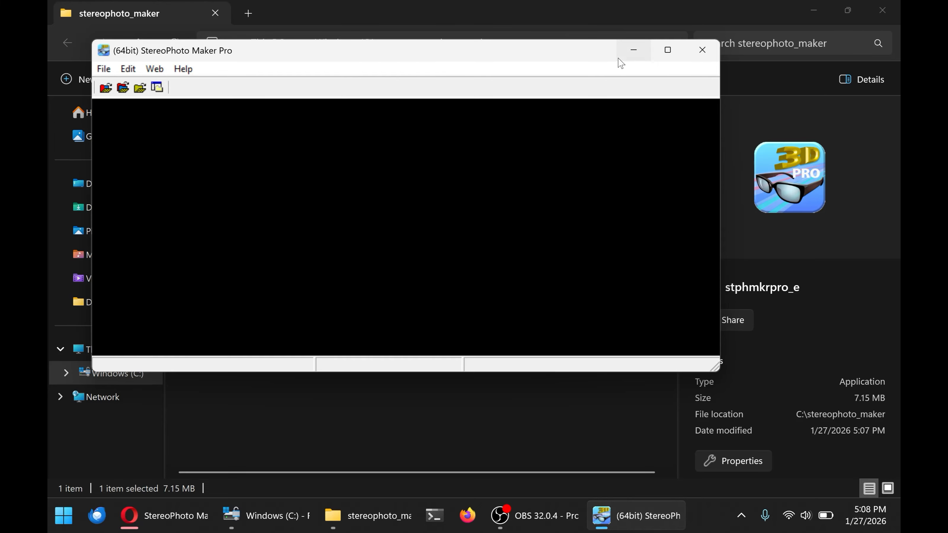
click(701, 52)
click(517, 245)
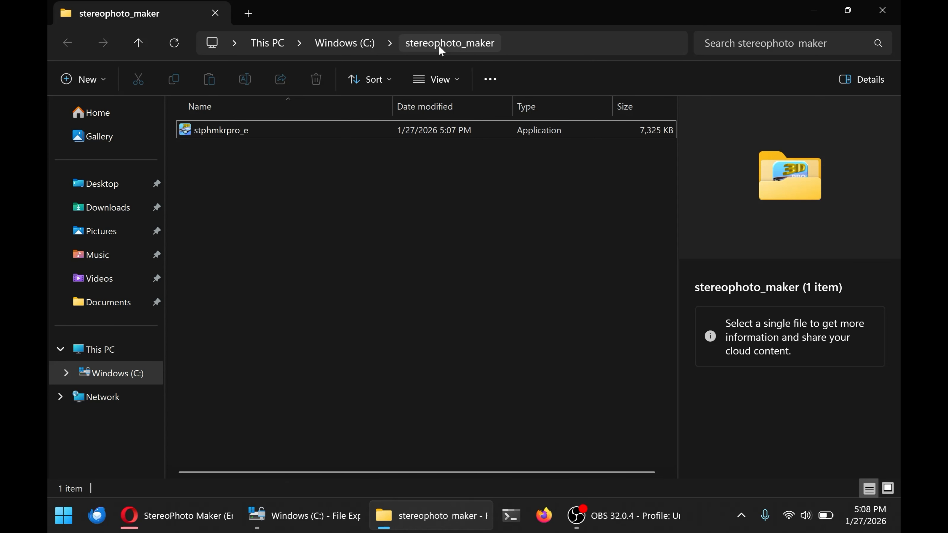
- Launch C:\stereophoto_maker\stphmkrpro_e.exe through the Windows Run dialog by browsing to the file, and close the program
right_click(65, 511)
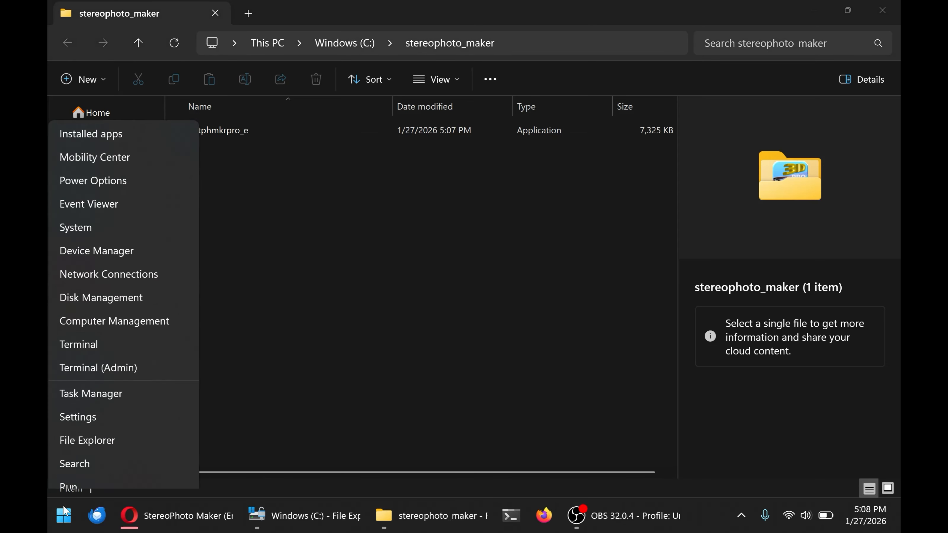
click(75, 431)
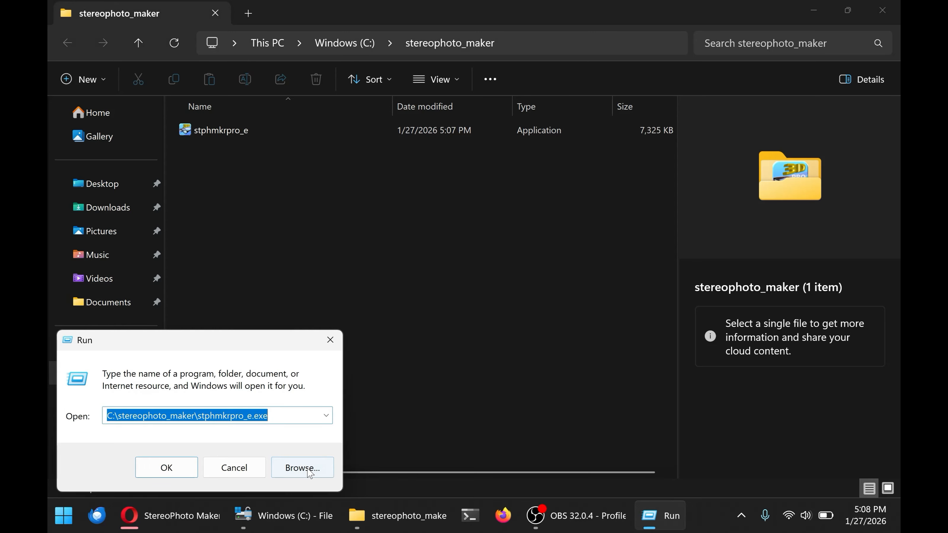
click(303, 469)
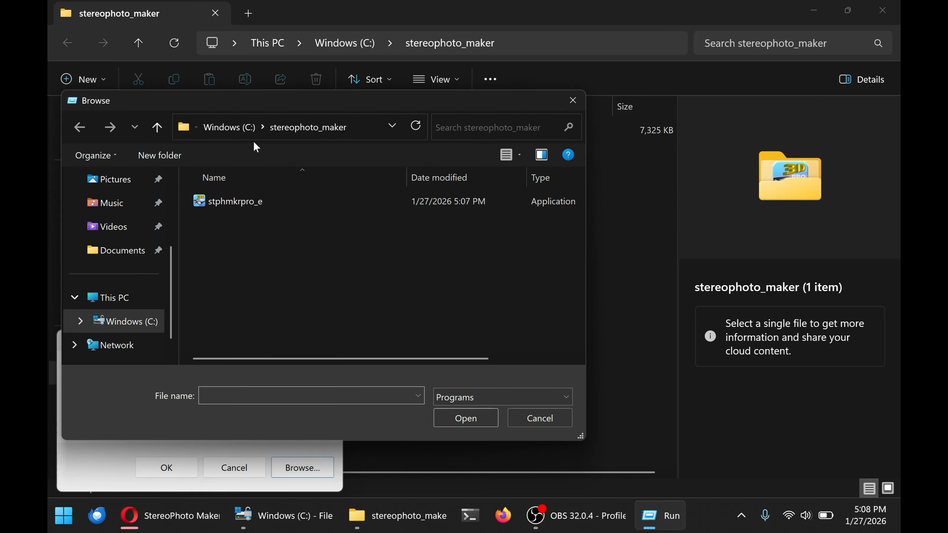
click(243, 136)
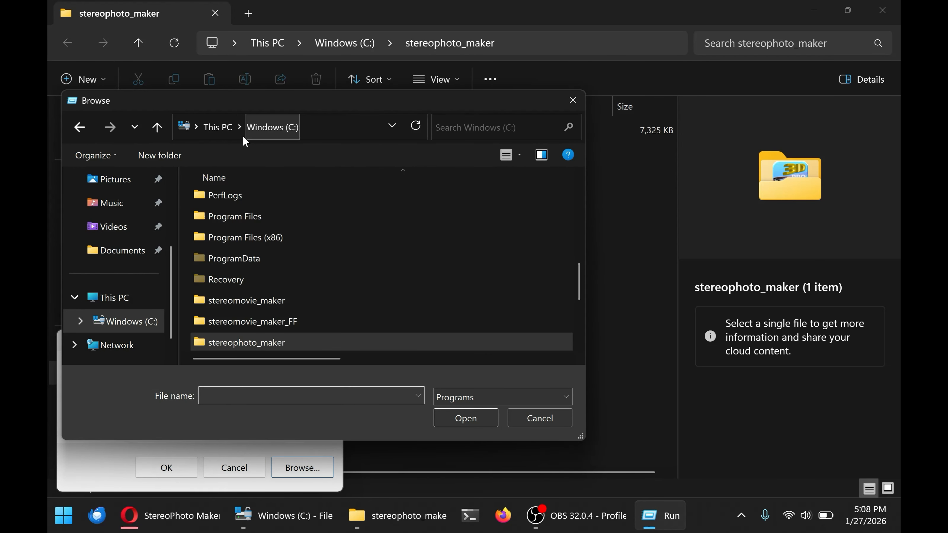
double_click(265, 343)
click(244, 205)
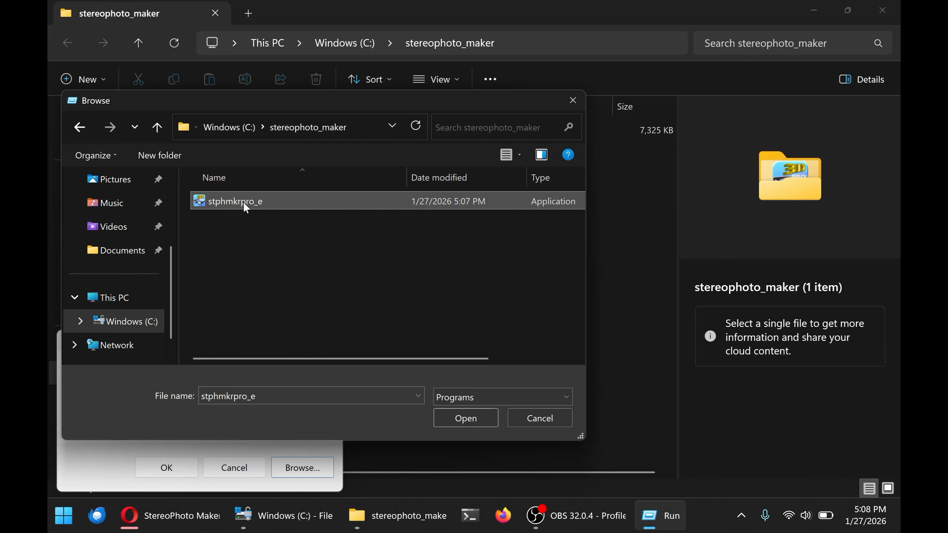
click(465, 418)
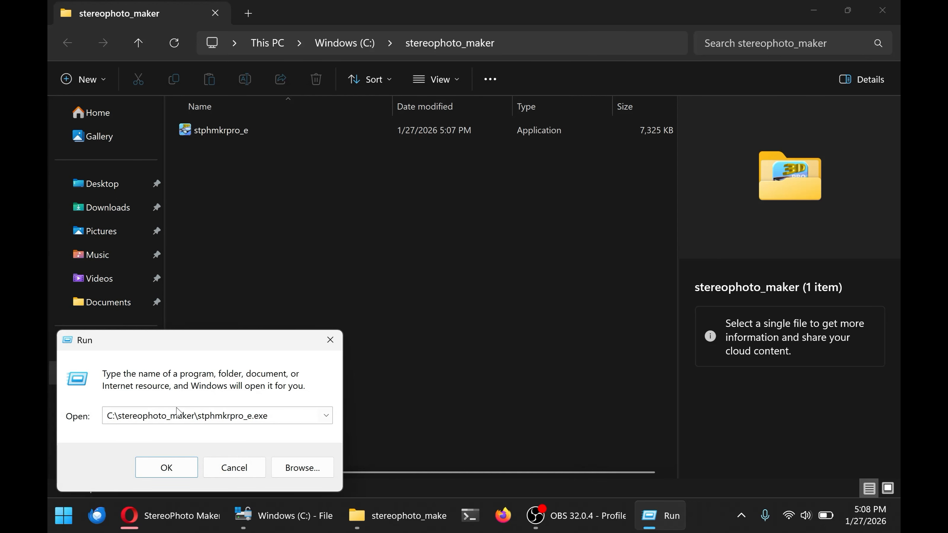
click(174, 469)
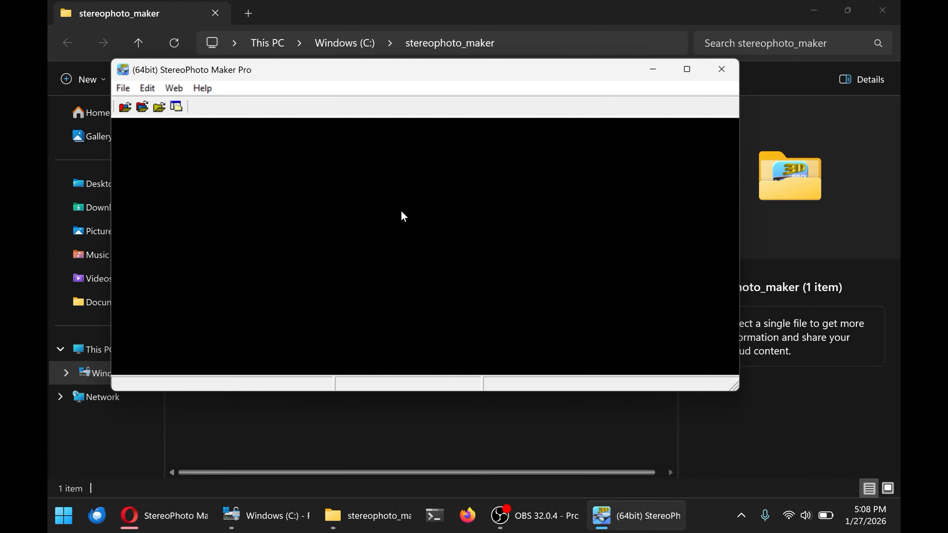
click(717, 77)
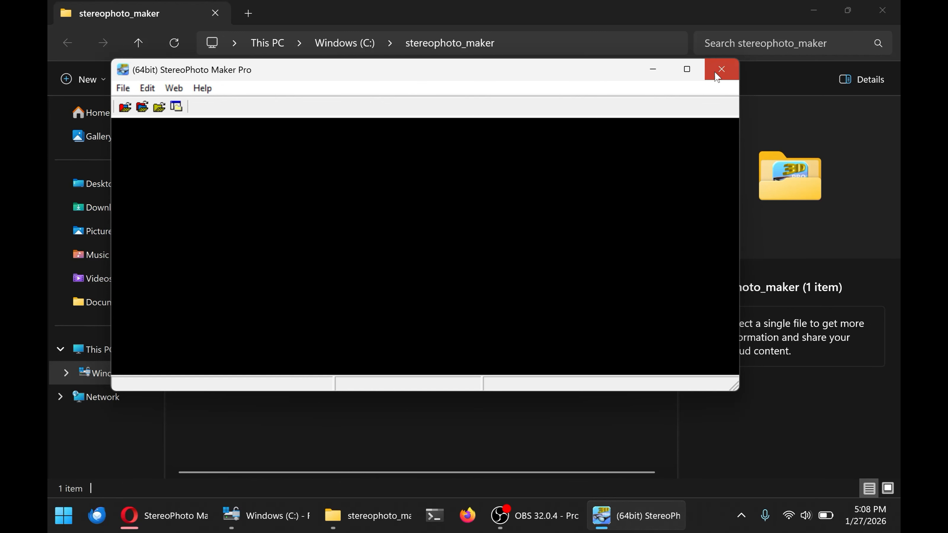
- Check the Run dialog's list of previously run commands and leave the dialog without running anything
right_click(64, 516)
click(81, 430)
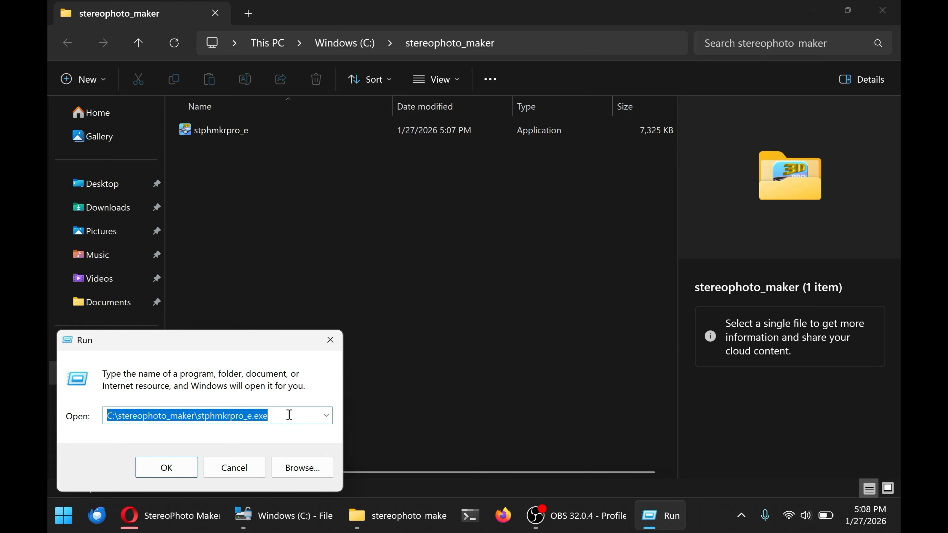
click(325, 417)
click(326, 418)
click(234, 468)
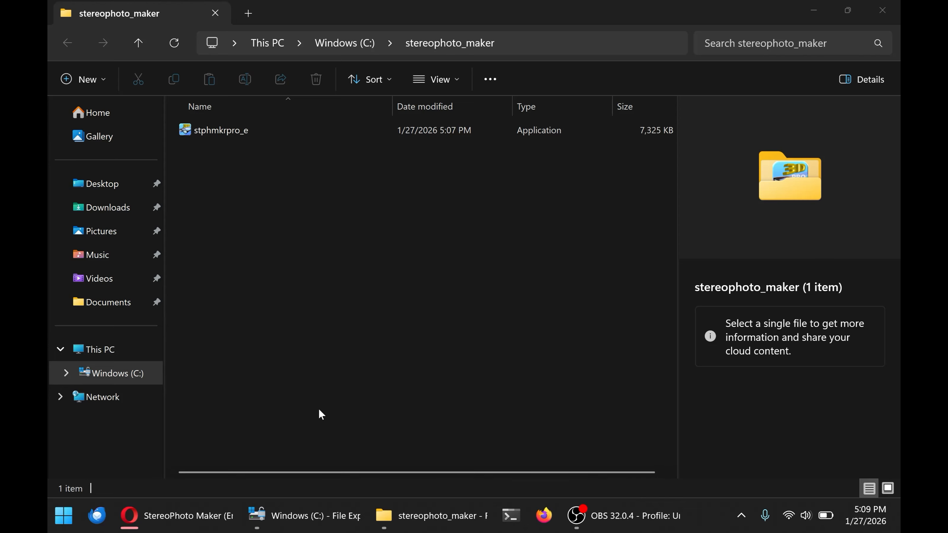
- Create a new shortcut on the desktop with C:\stereophoto_maker\stphmkrpro_e.exe as its target
click(897, 524)
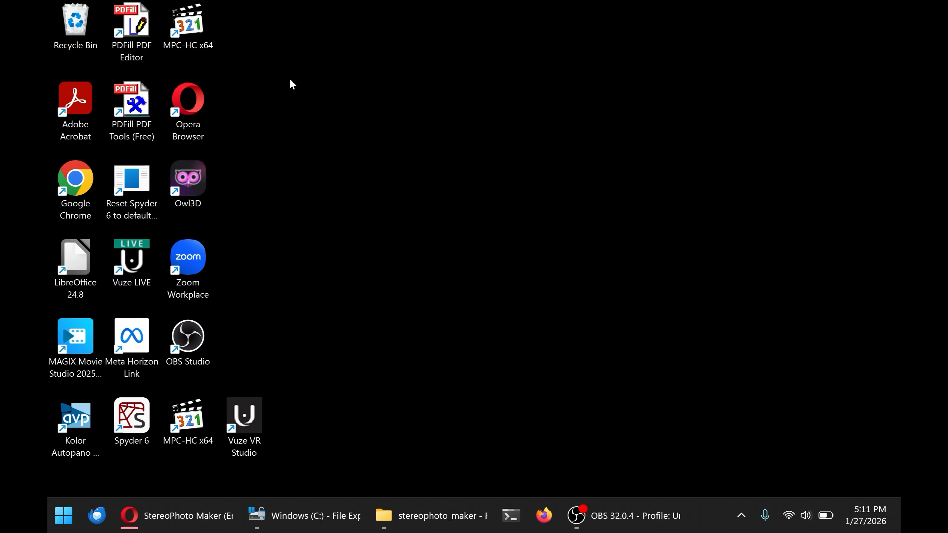
right_click(291, 82)
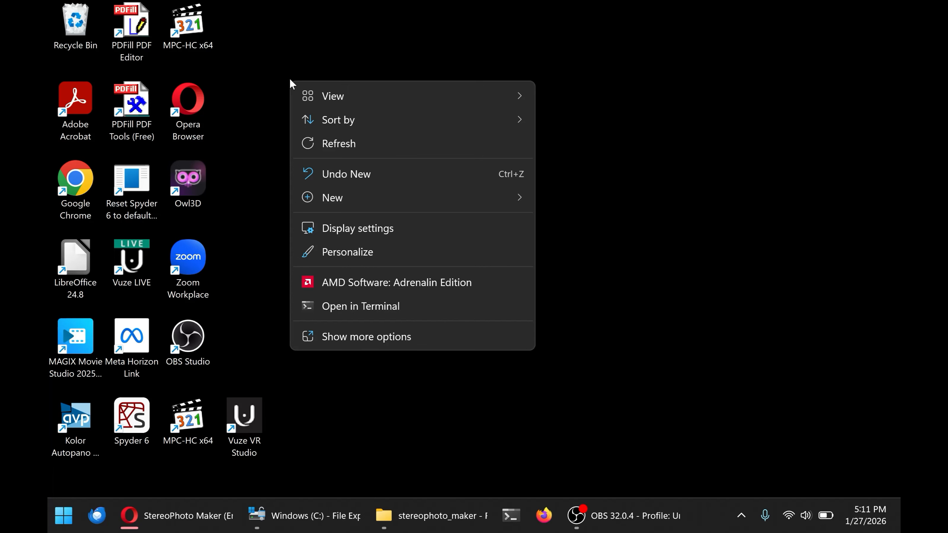
mouse_move(390, 195)
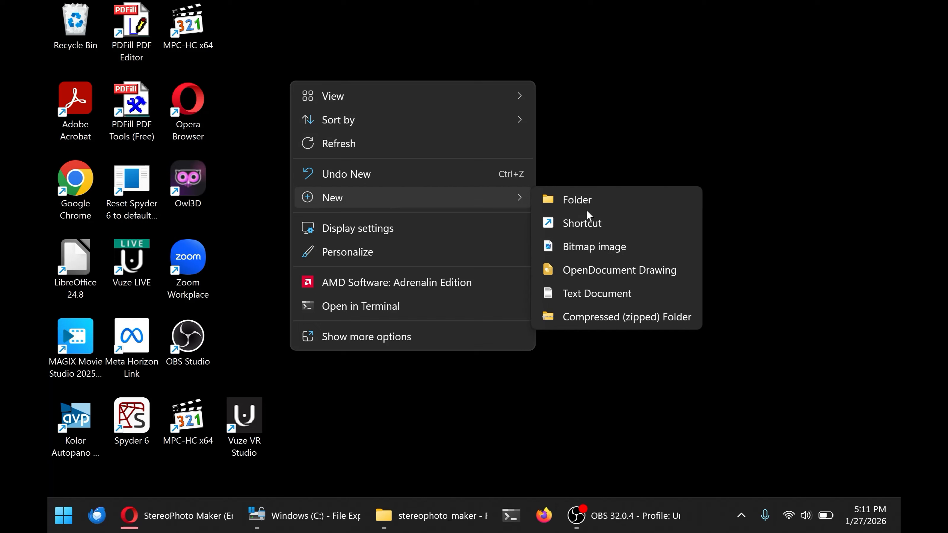
click(586, 225)
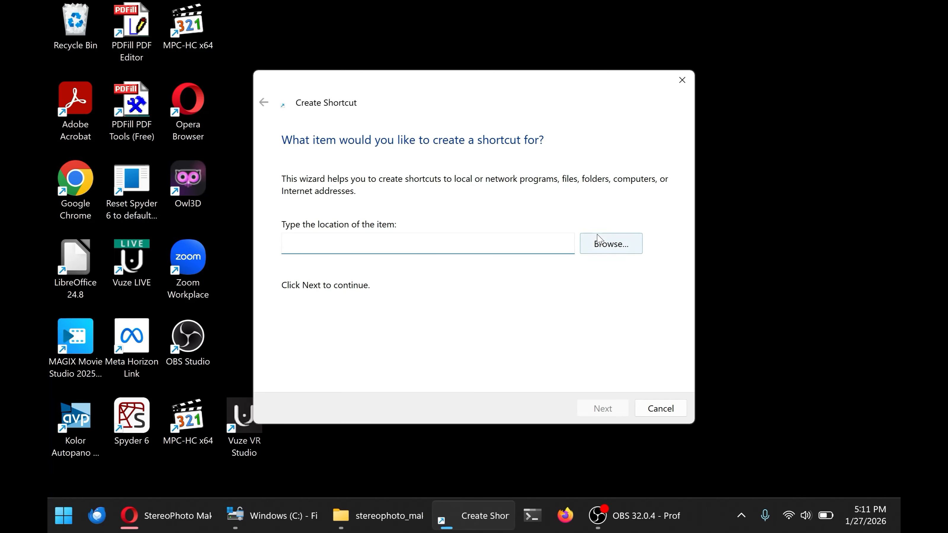
click(606, 247)
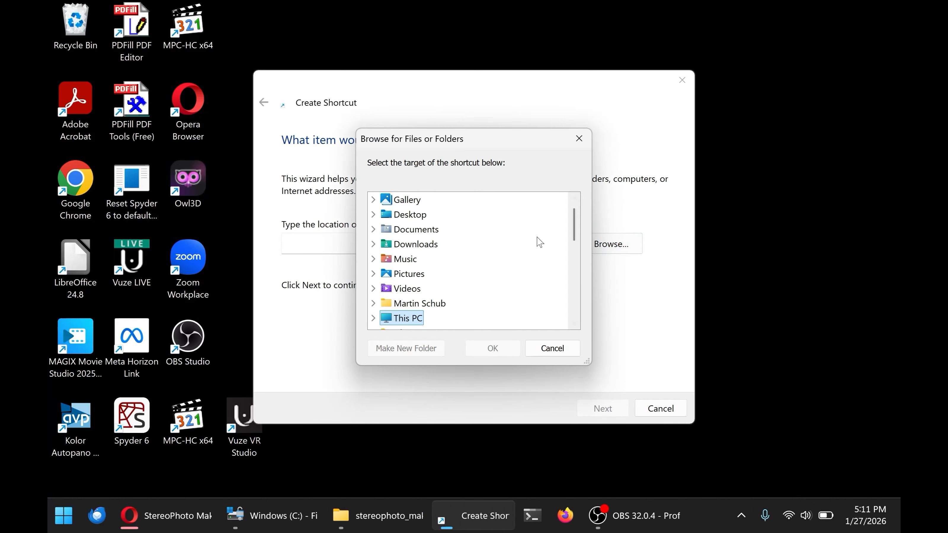
click(373, 319)
drag(575, 215, 576, 227)
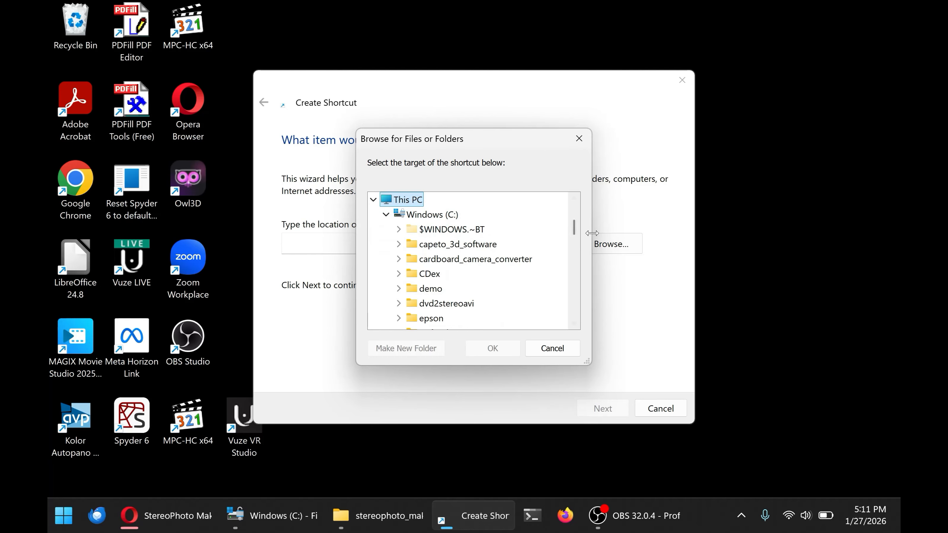
scroll(575, 232, down, 1)
scroll(575, 235, down, 5)
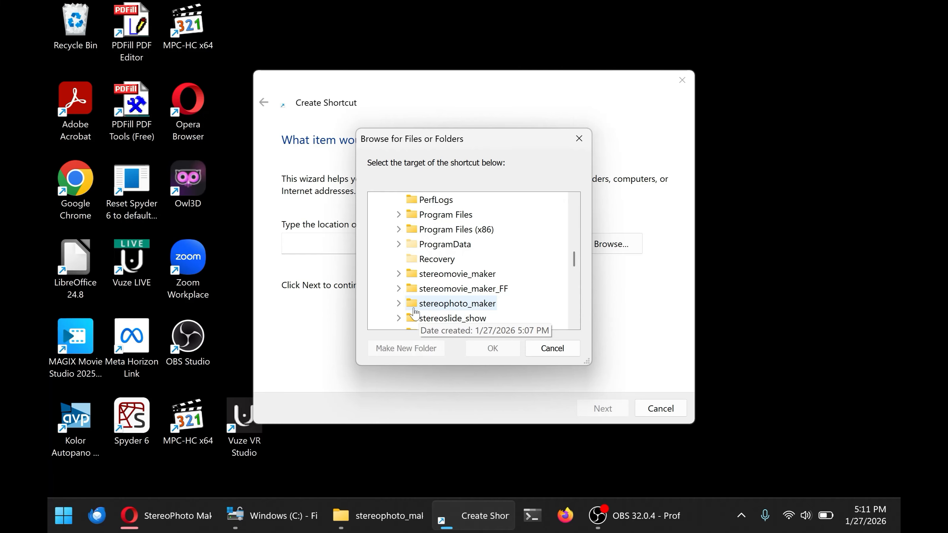
click(399, 304)
click(428, 321)
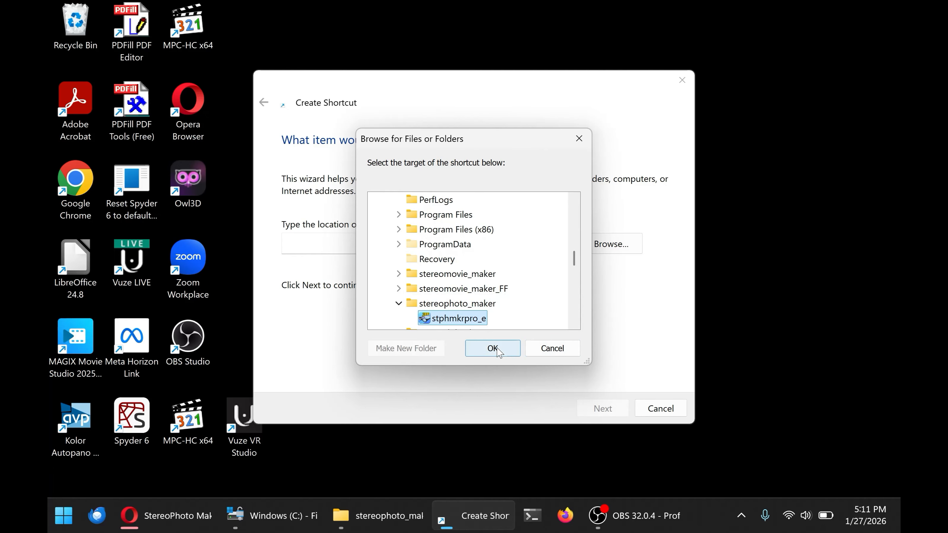
click(498, 351)
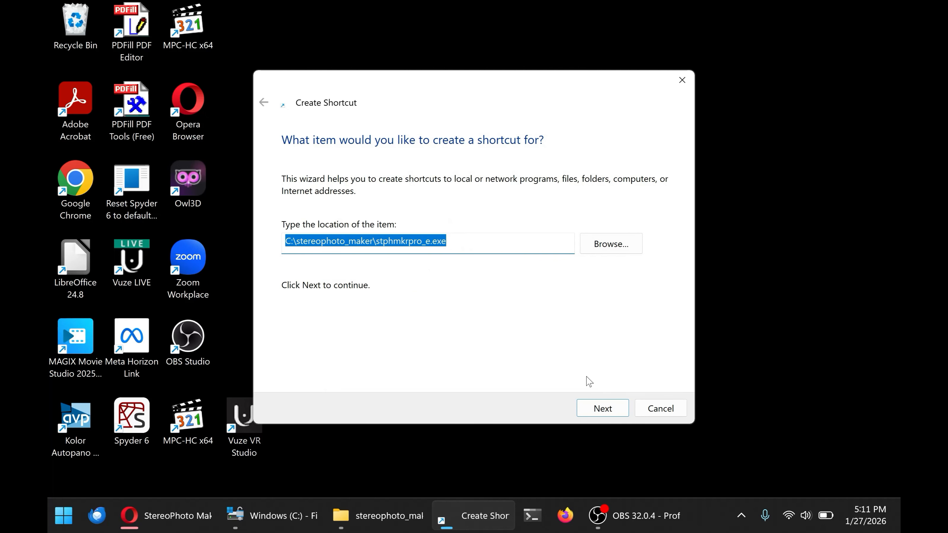
- Name the shortcut StereoPhoto Maker and finish it, and test it by starting and closing the program
click(597, 407)
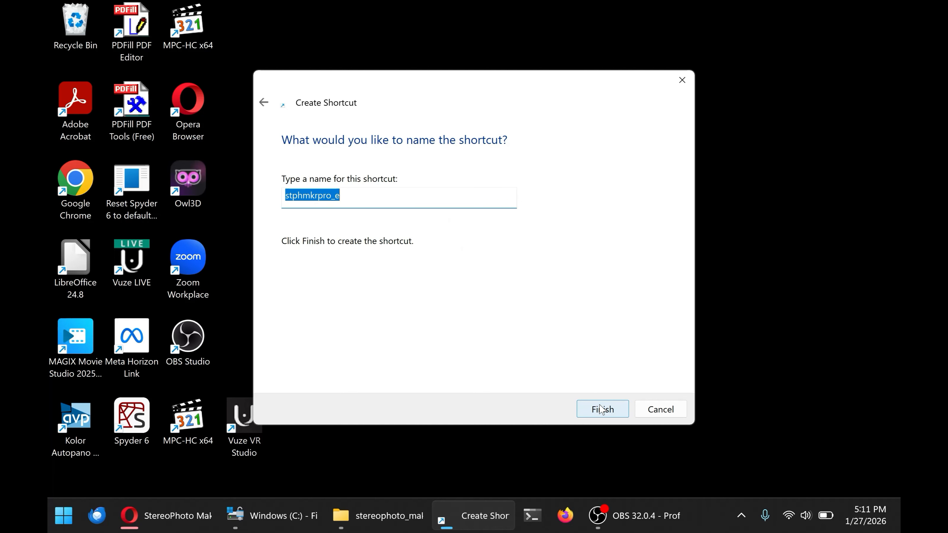
text(StereoPh)
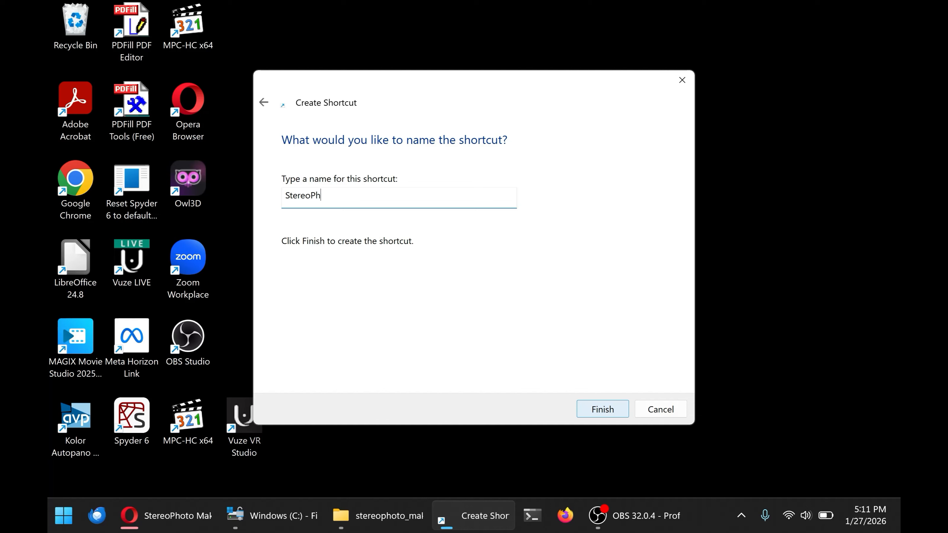
text(oto Maker)
click(601, 409)
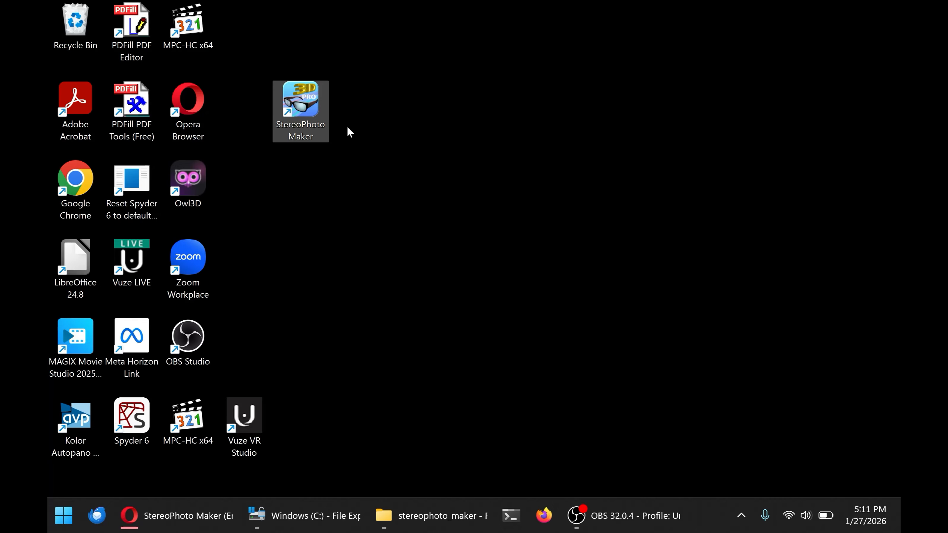
double_click(306, 104)
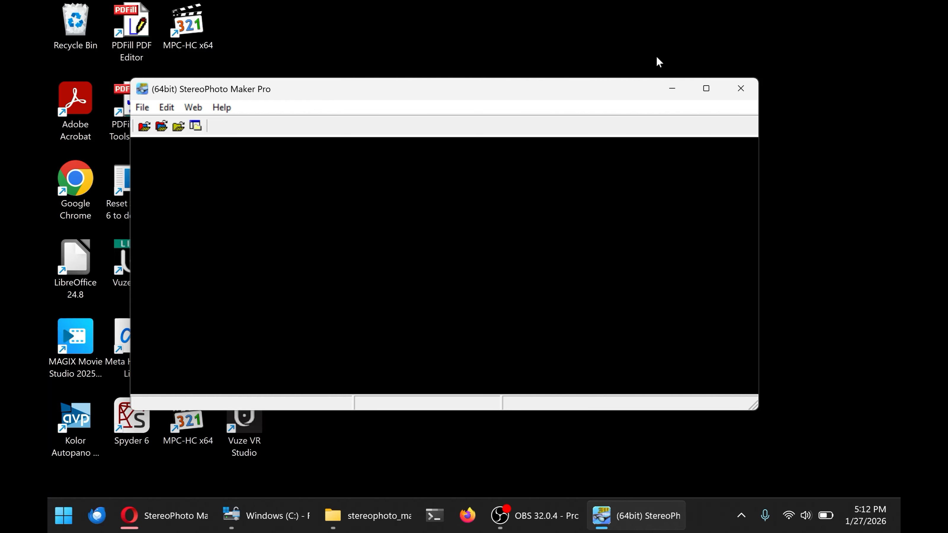
click(741, 88)
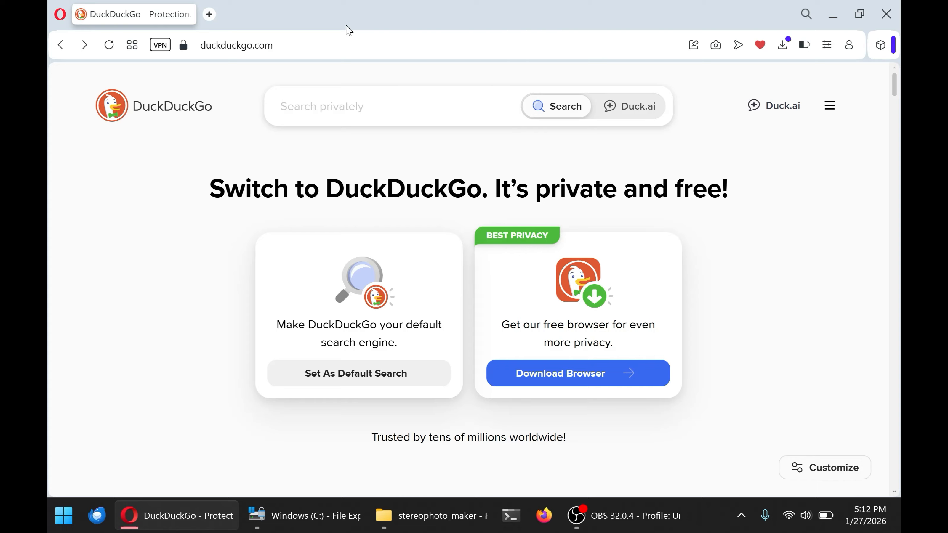
- Search DuckDuckGo in the browser for "stereoautoalign" and download StereoAutoAlign for Win64 Ver0.30 from its stereo.jpn.org page
text(st)
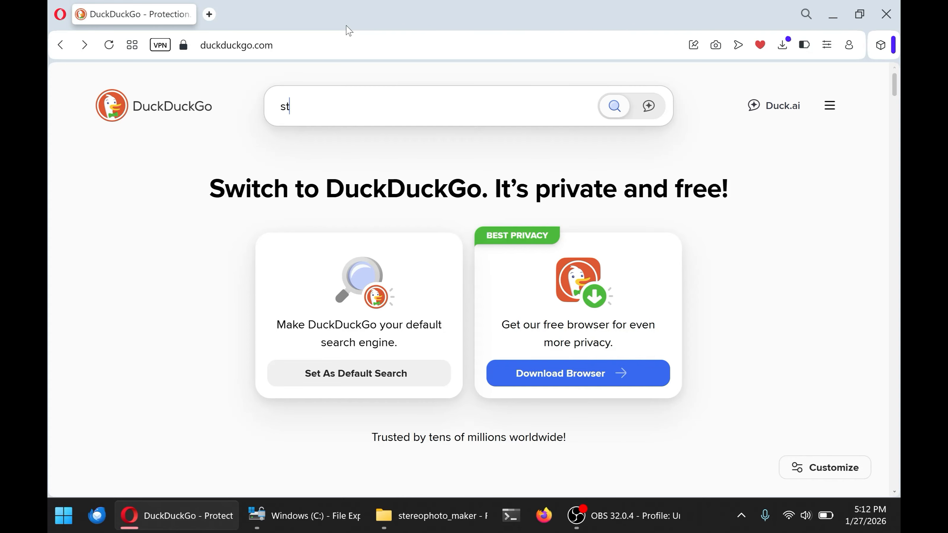
text(ereo)
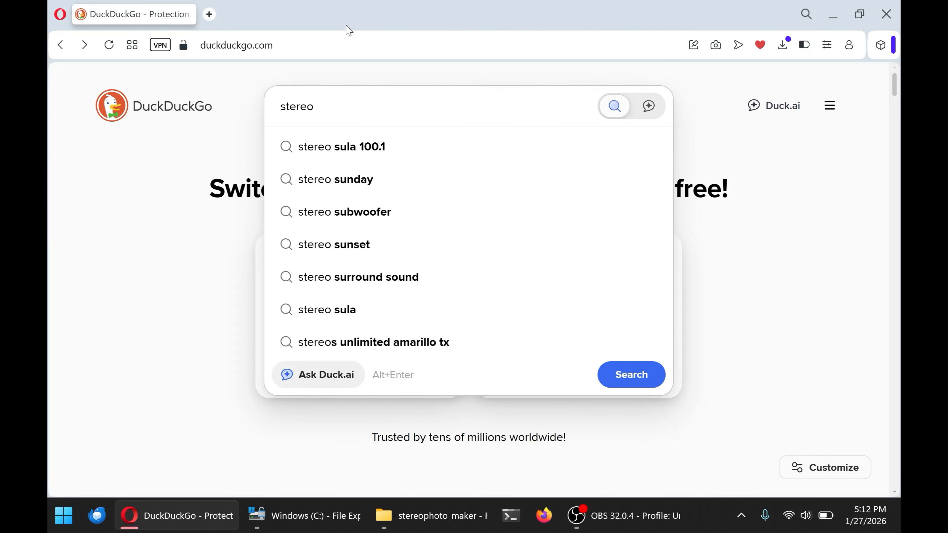
text(autoalign)
key(Return)
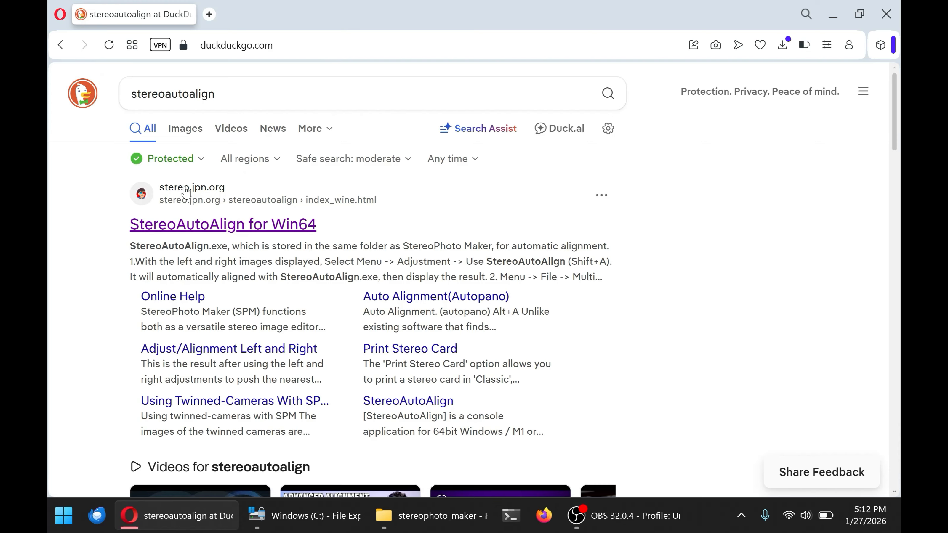
click(237, 231)
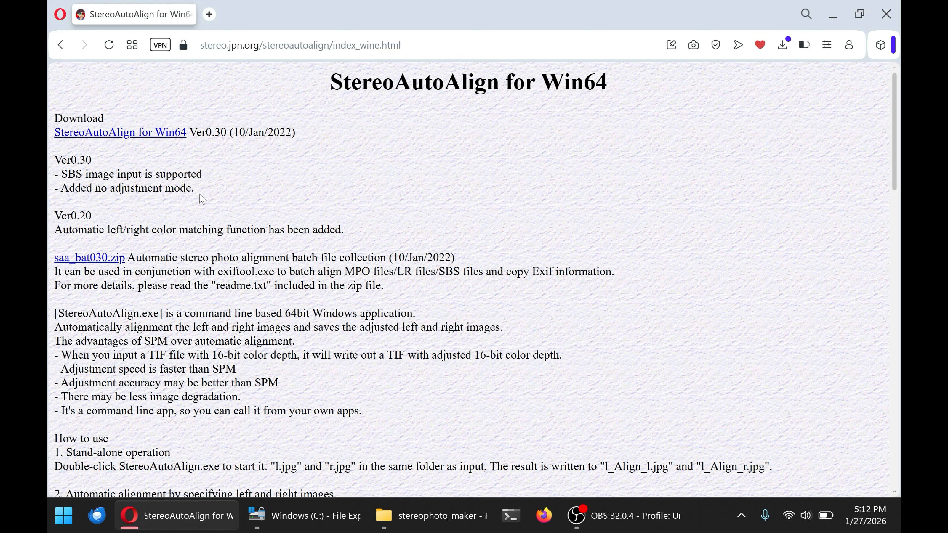
click(145, 132)
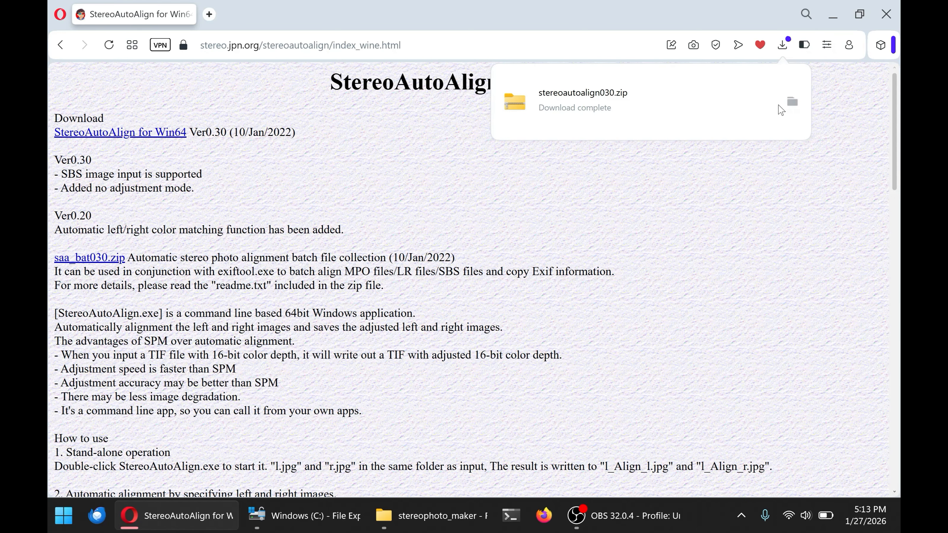
- Move the downloaded stereoautoalign030 zip from the Downloads folder to C:\stereophoto_maker
click(789, 103)
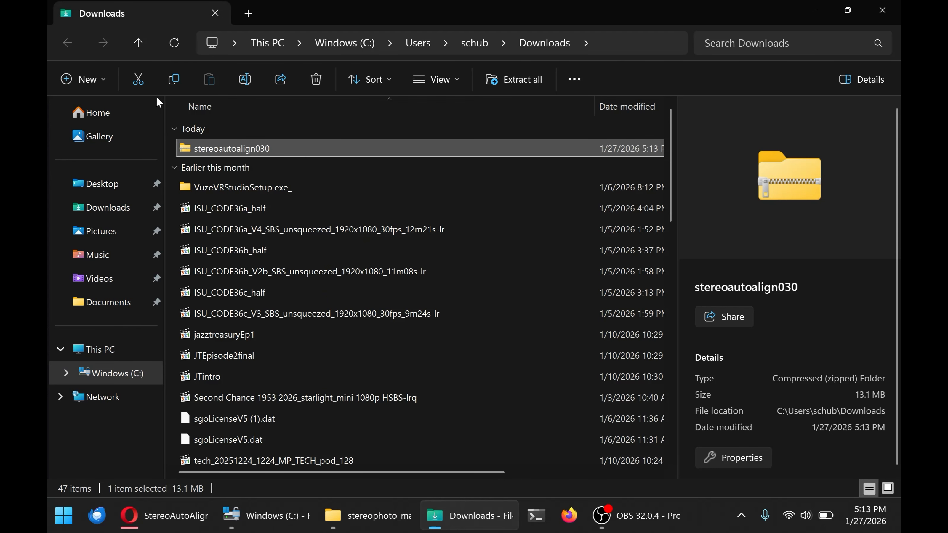
click(139, 81)
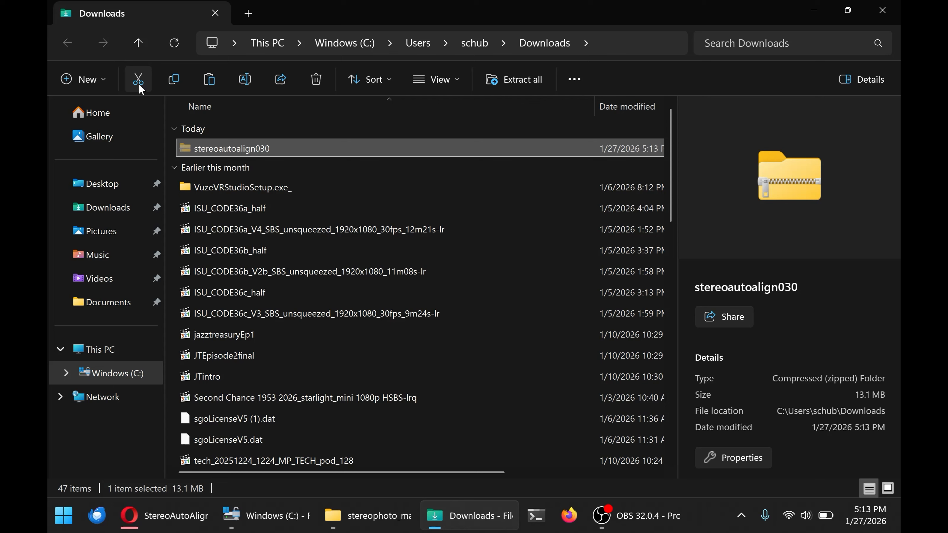
click(116, 375)
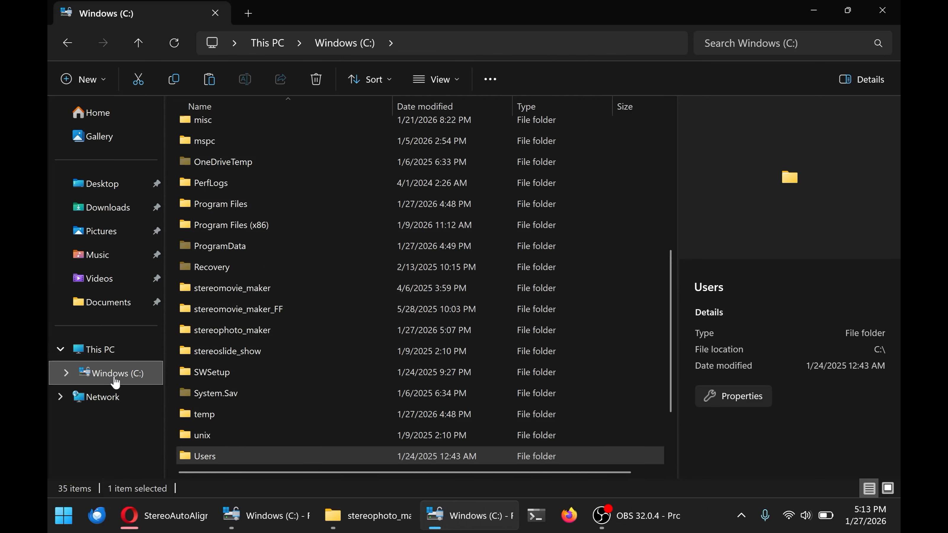
double_click(239, 331)
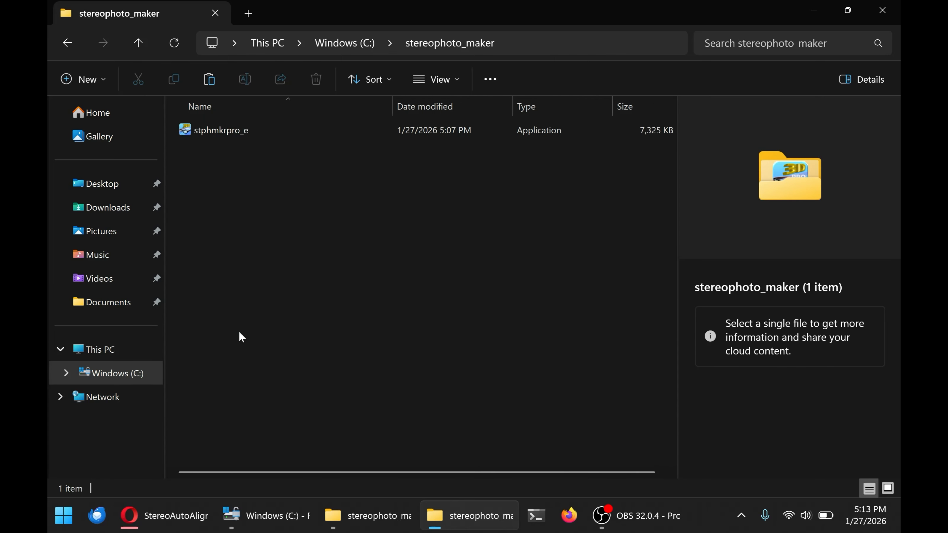
click(205, 78)
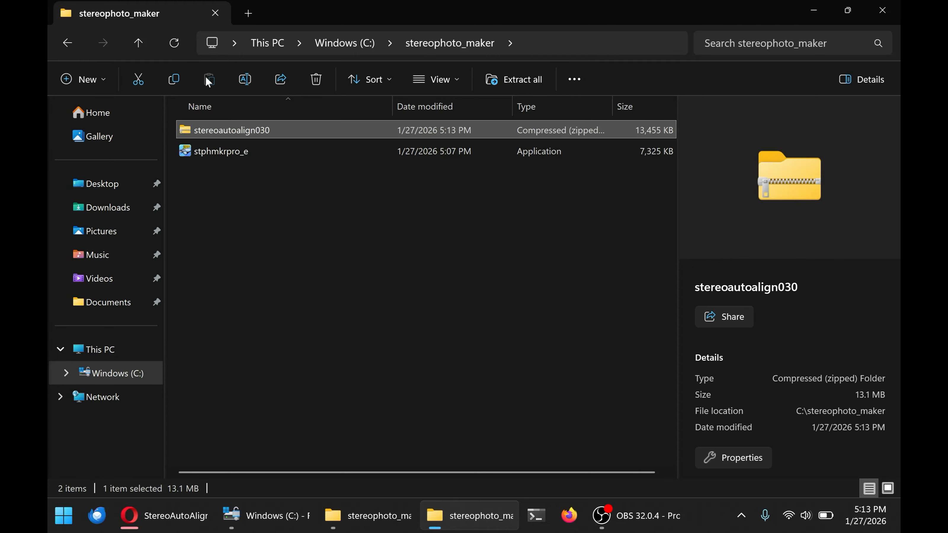
- Extract the stereoautoalign030 zip into C:\stereophoto_maker\stereoautoalign030
right_click(238, 133)
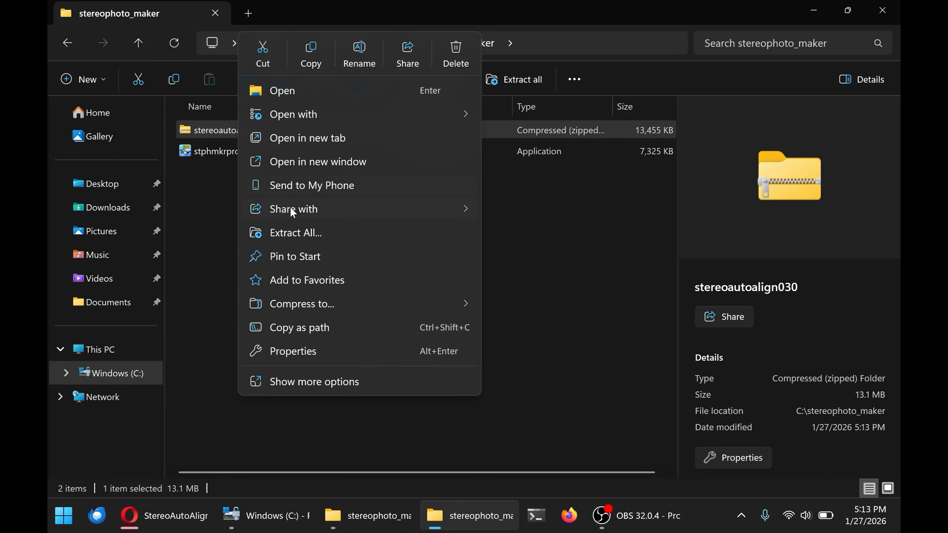
click(299, 232)
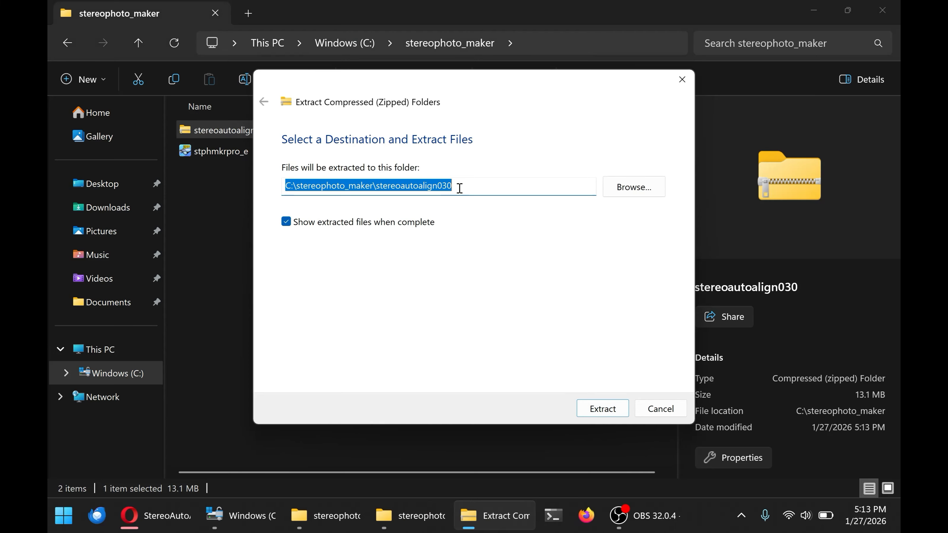
click(599, 408)
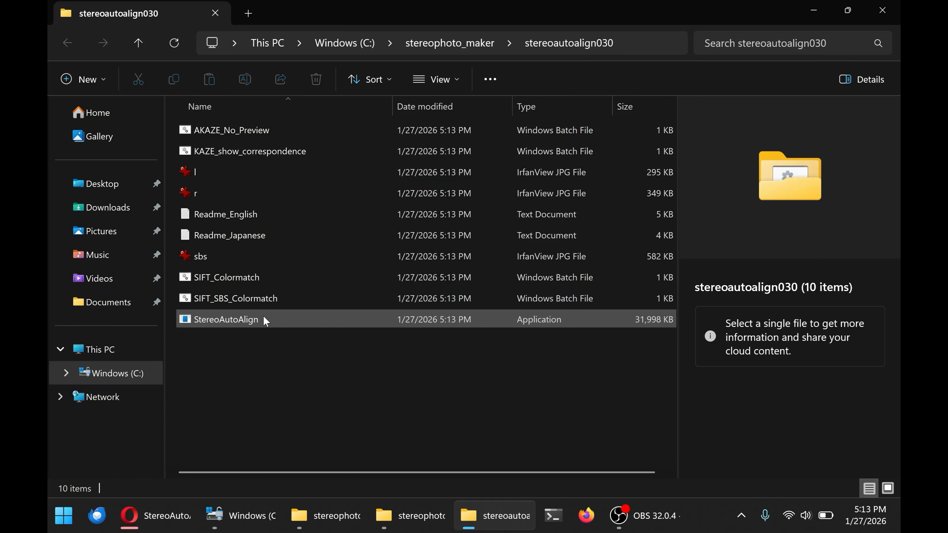
- Copy the StereoAutoAlign application from the extracted stereoautoalign030 folder into C:\stereophoto_maker
click(253, 322)
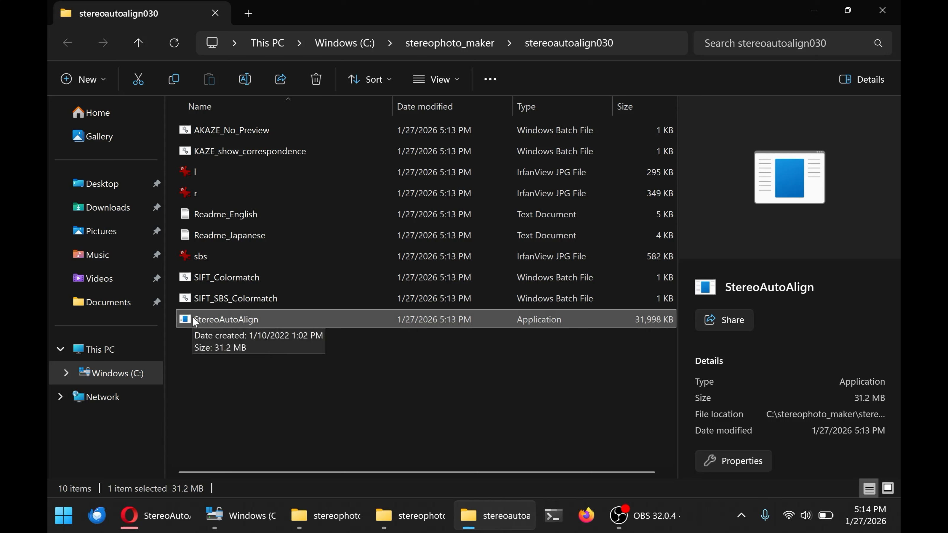
click(174, 80)
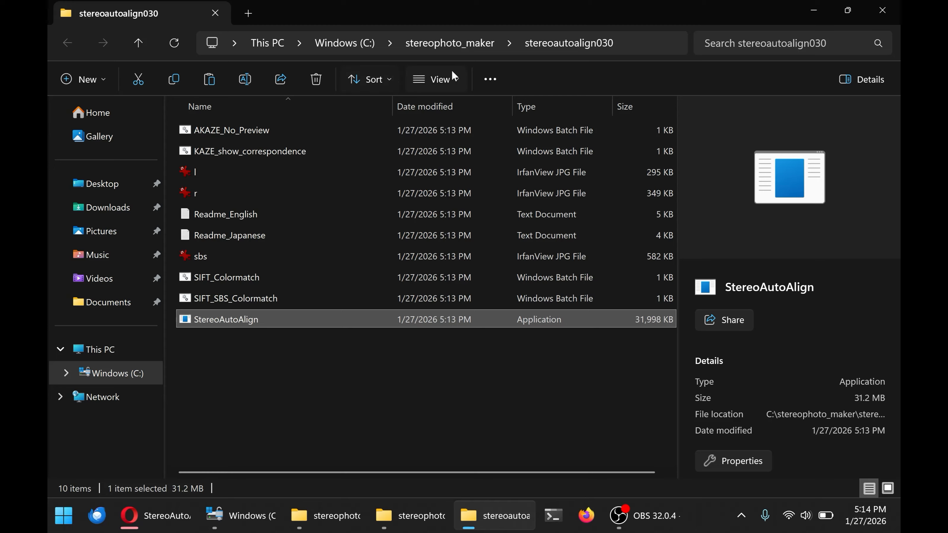
click(453, 41)
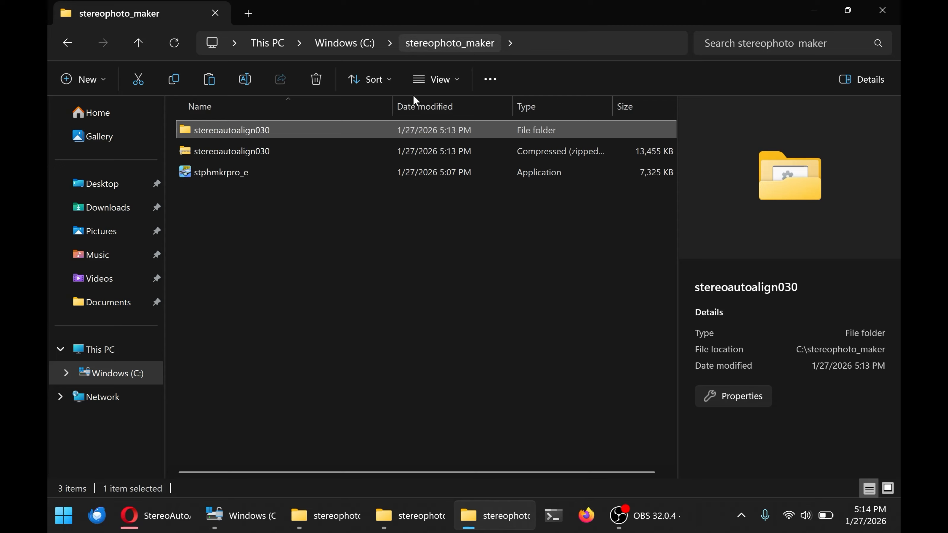
click(342, 203)
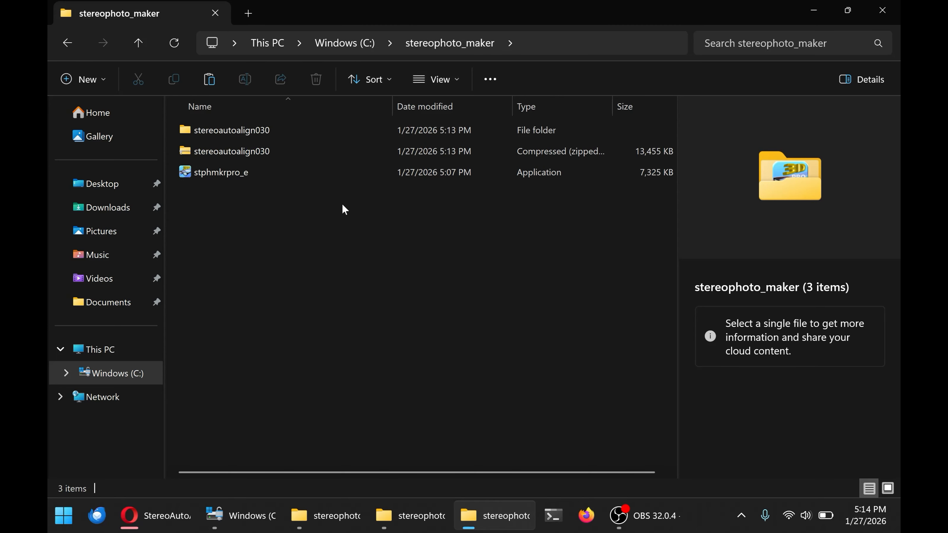
click(209, 79)
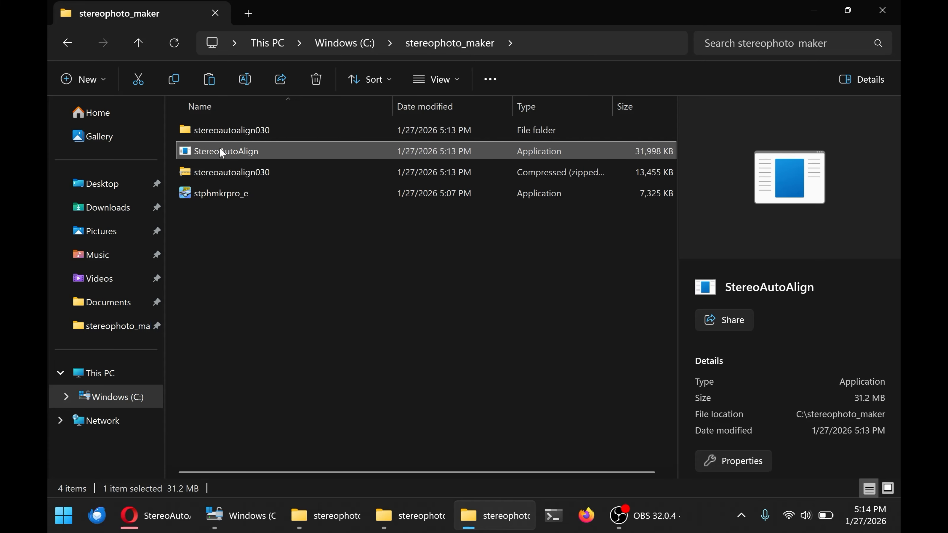
- Delete the stereoautoalign030 zip file from the stereophoto_maker folder
click(220, 193)
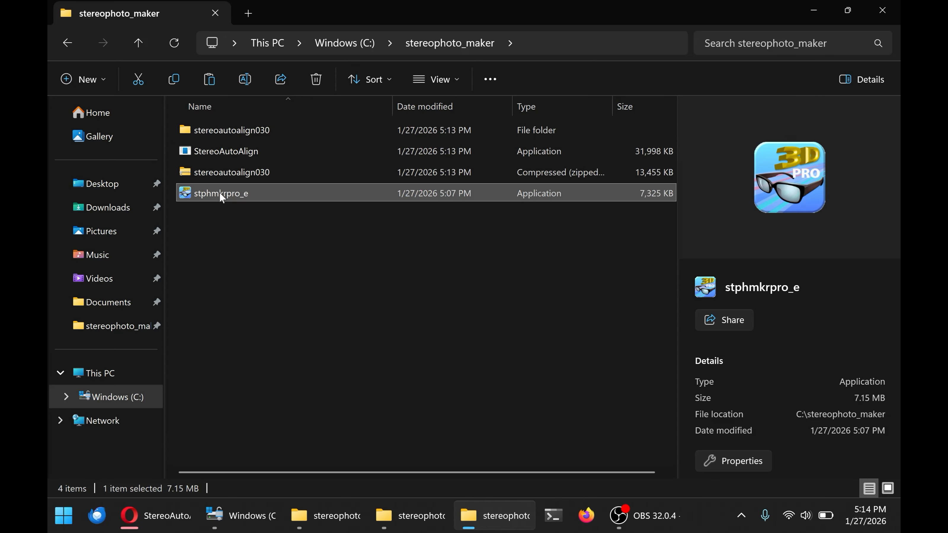
click(227, 168)
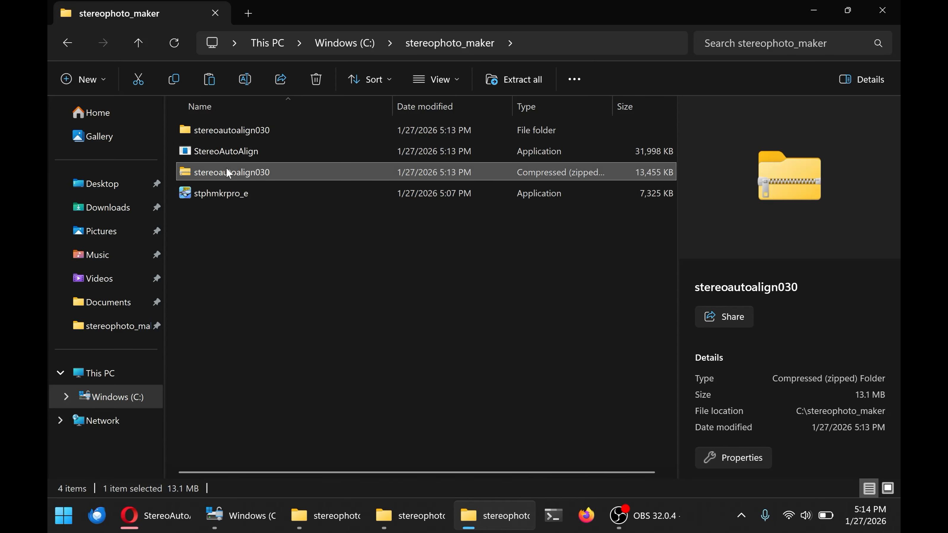
click(316, 79)
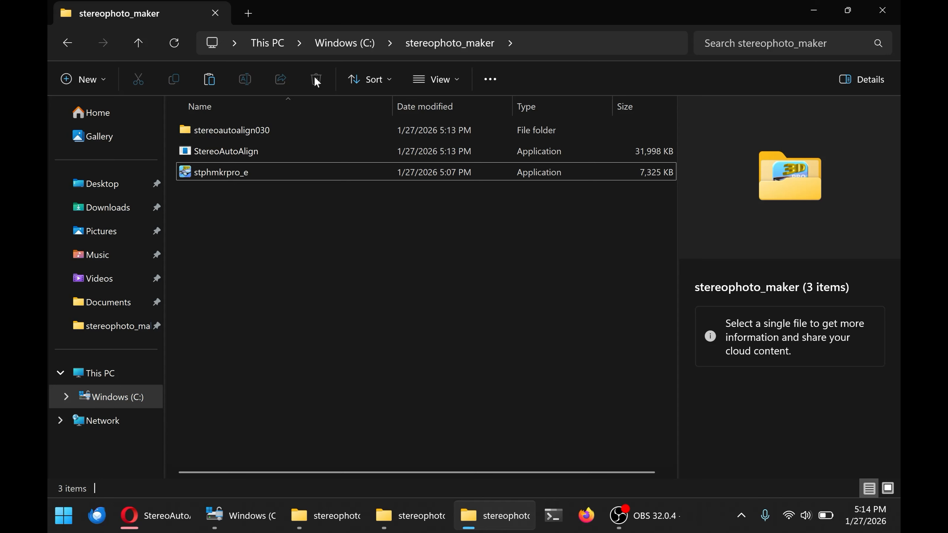
- Review the contents of the stereoautoalign030 folder, and return to stereophoto_maker and select the stphmkrpro_e application
click(261, 133)
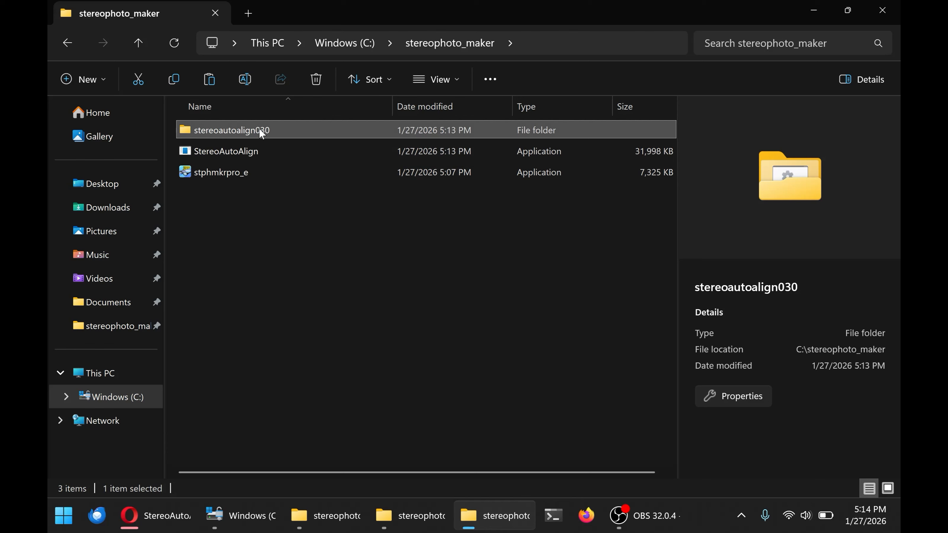
double_click(260, 131)
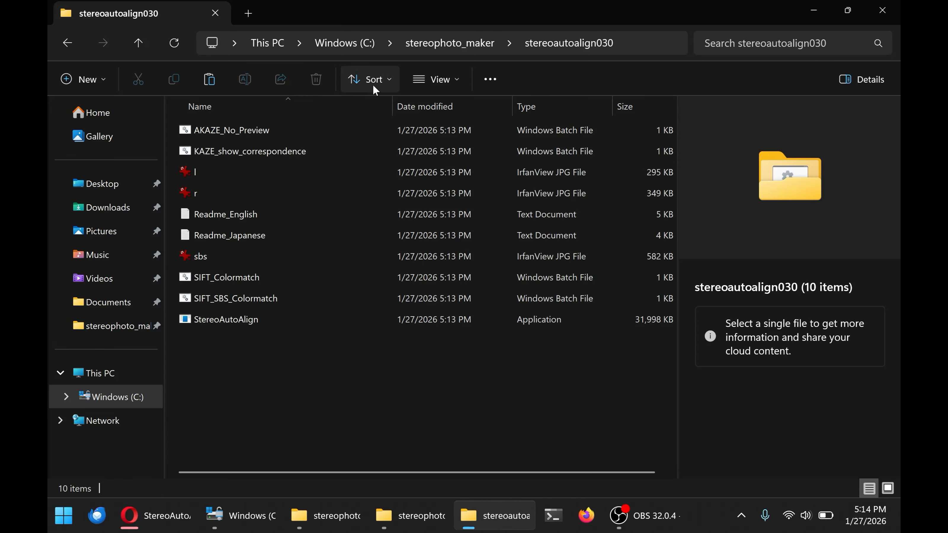
click(437, 47)
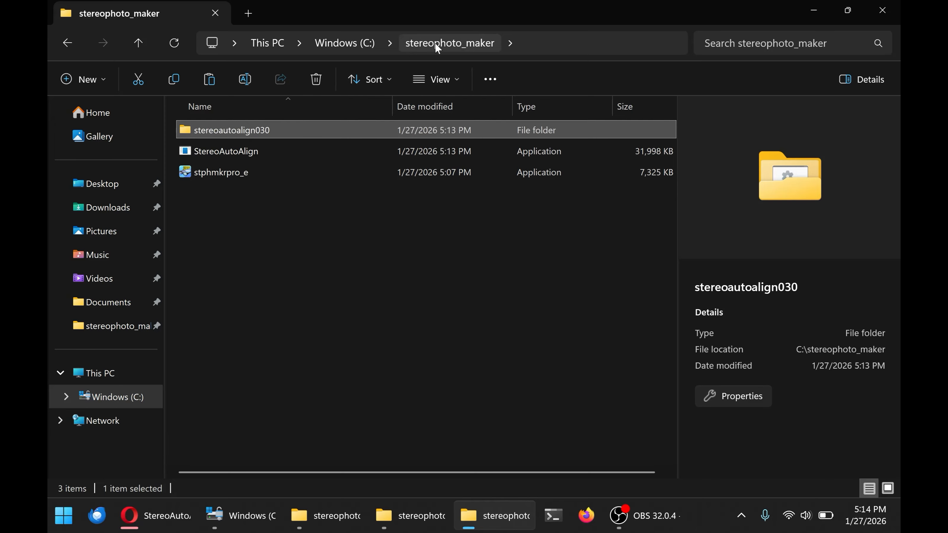
click(319, 177)
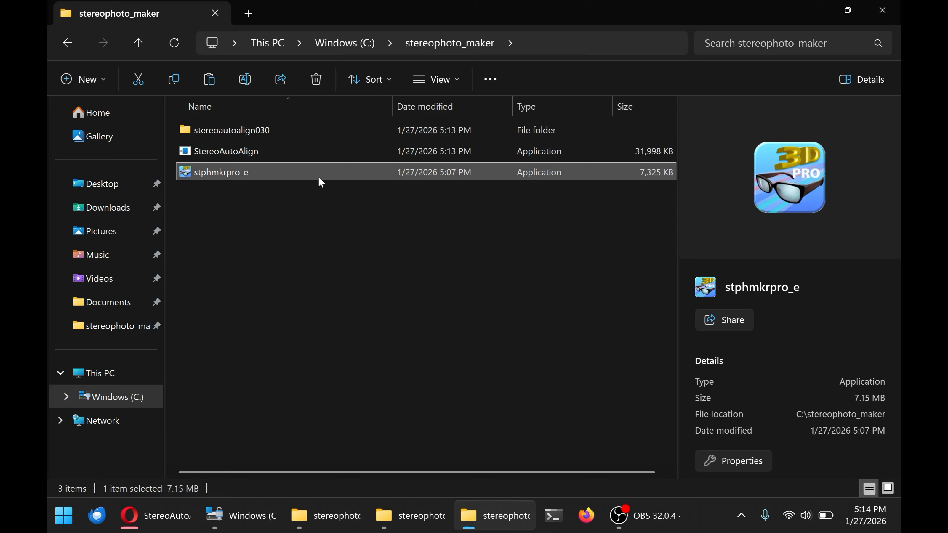